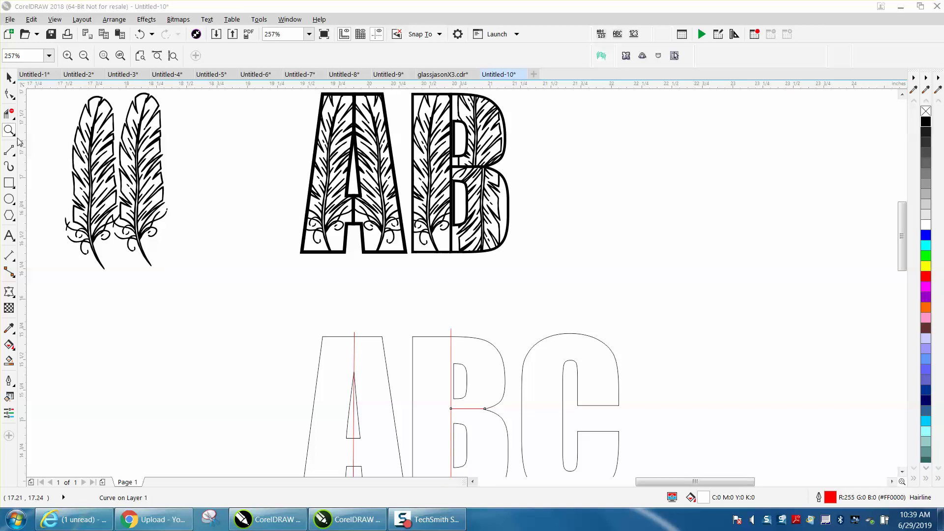
Zoom around to compare the finished AB letters with the ABC outline letters.
scroll(326, 224, "down", 1)
left_click_drag(298, 156, 457, 242)
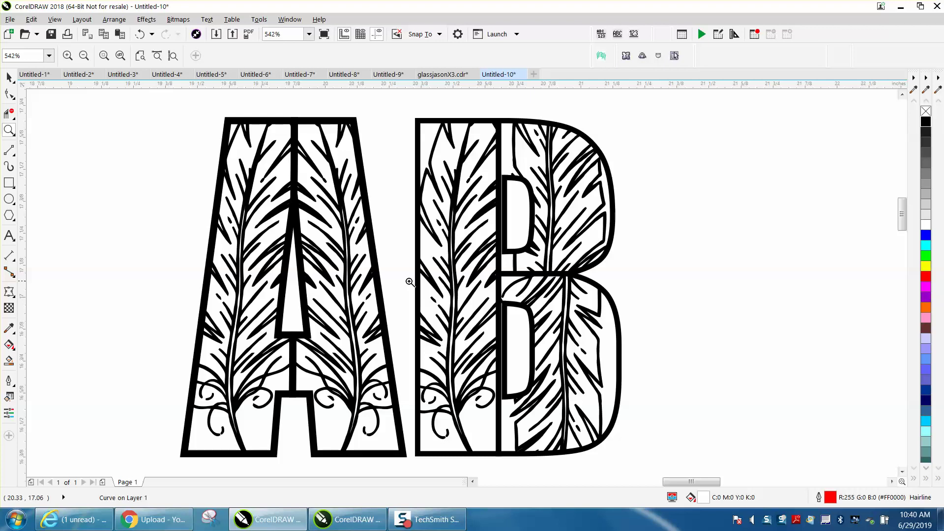
scroll(410, 282, "down", 5)
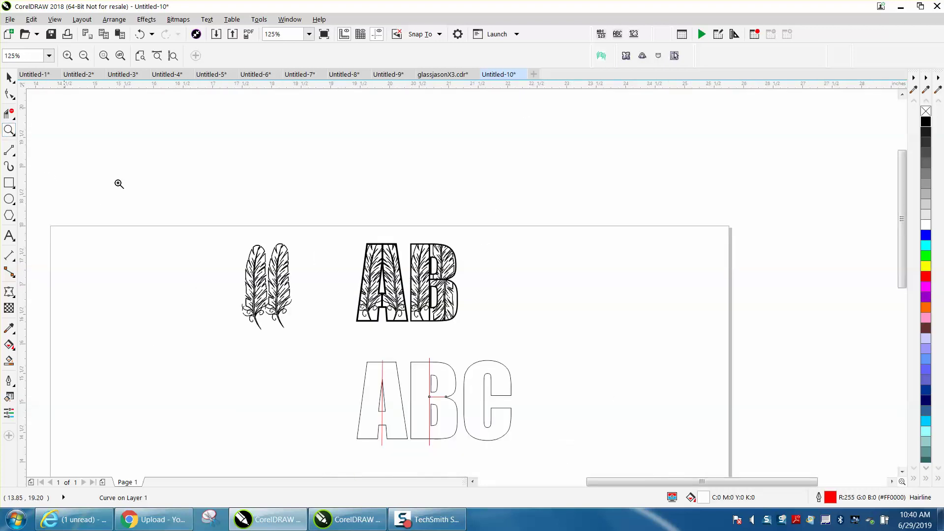
left_click_drag(335, 326, 575, 466)
scroll(377, 339, "down", 5)
left_click_drag(339, 219, 430, 299)
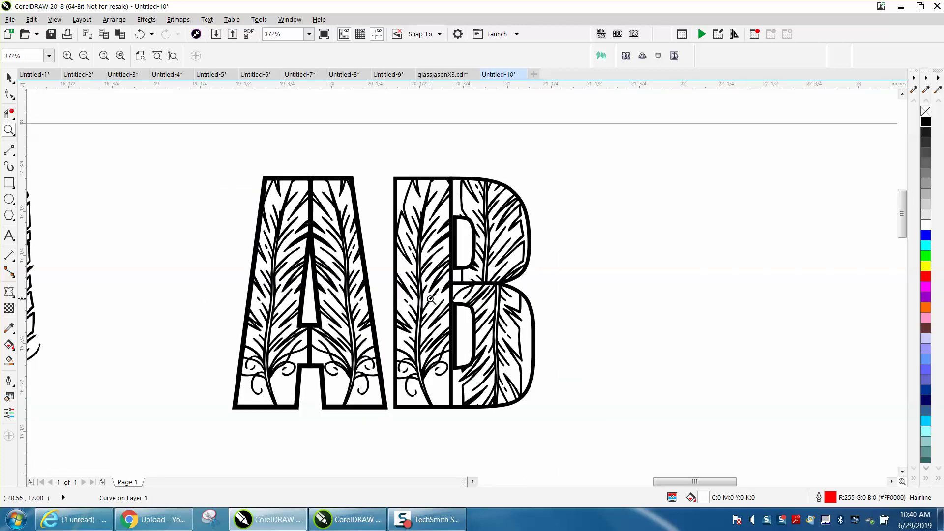
scroll(430, 299, "down", 5)
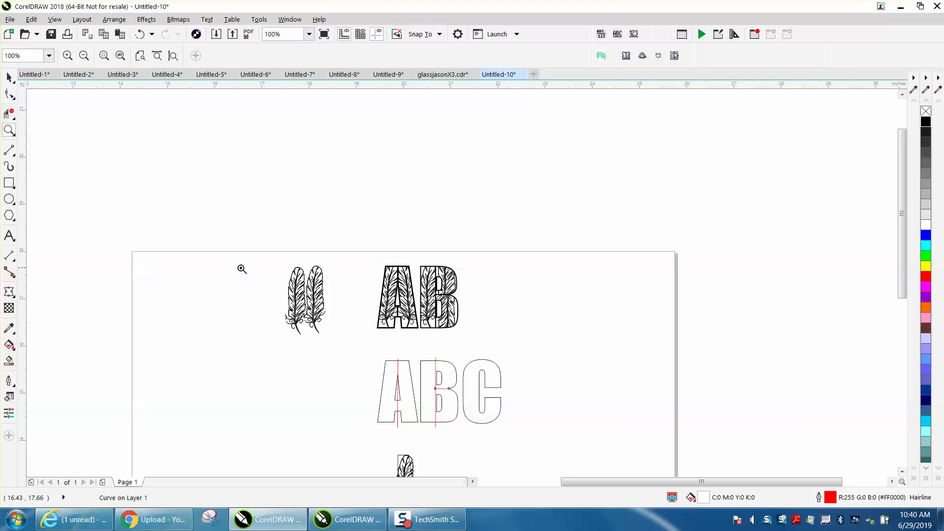
Move the two feathers just left of the ABC outline letters.
left_click(9, 77)
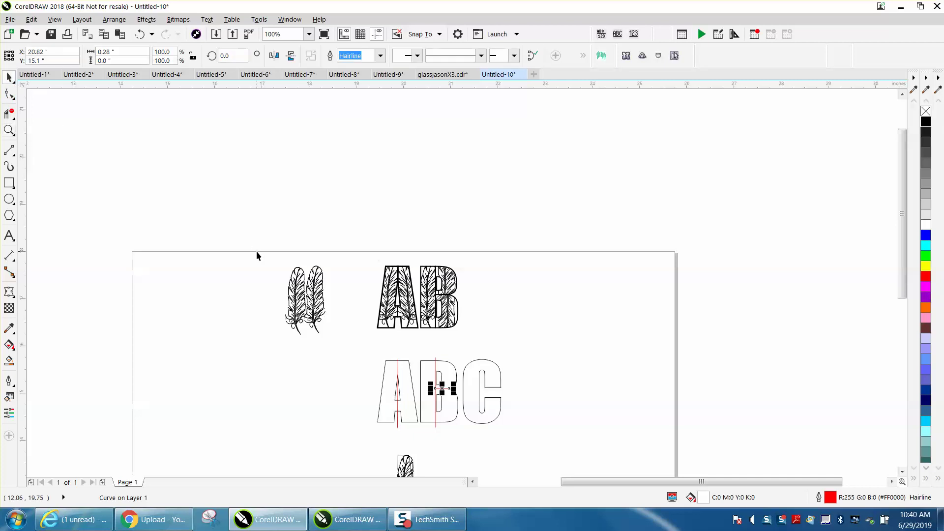
left_click_drag(256, 256, 354, 406)
left_click(9, 130)
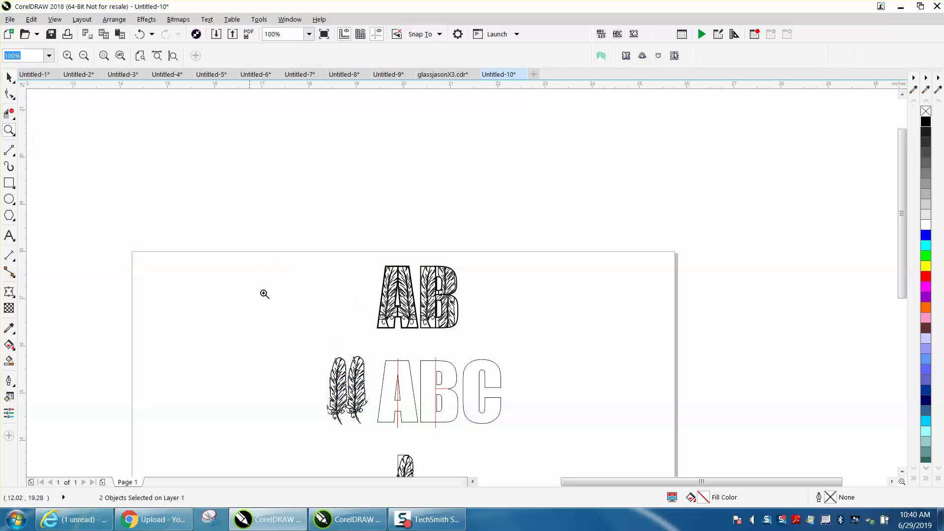
left_click_drag(293, 329, 564, 452)
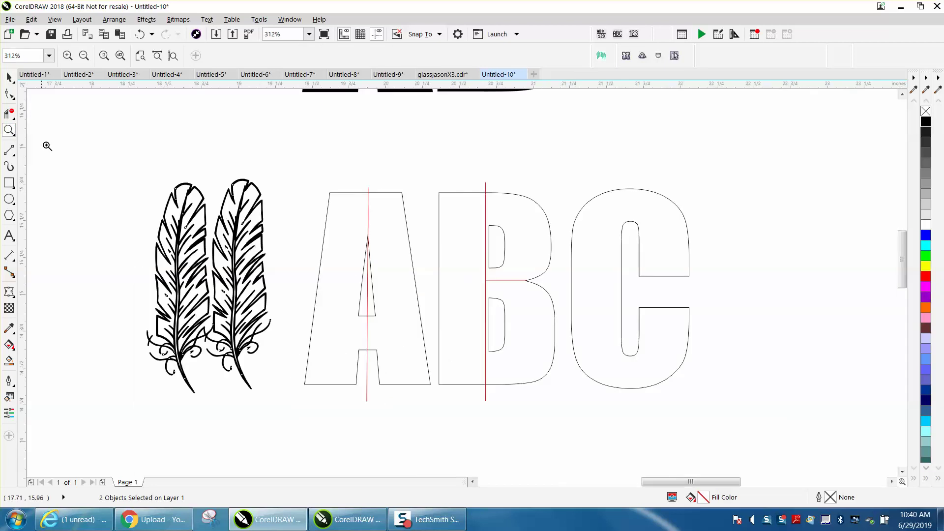
left_click(9, 77)
left_click(338, 193)
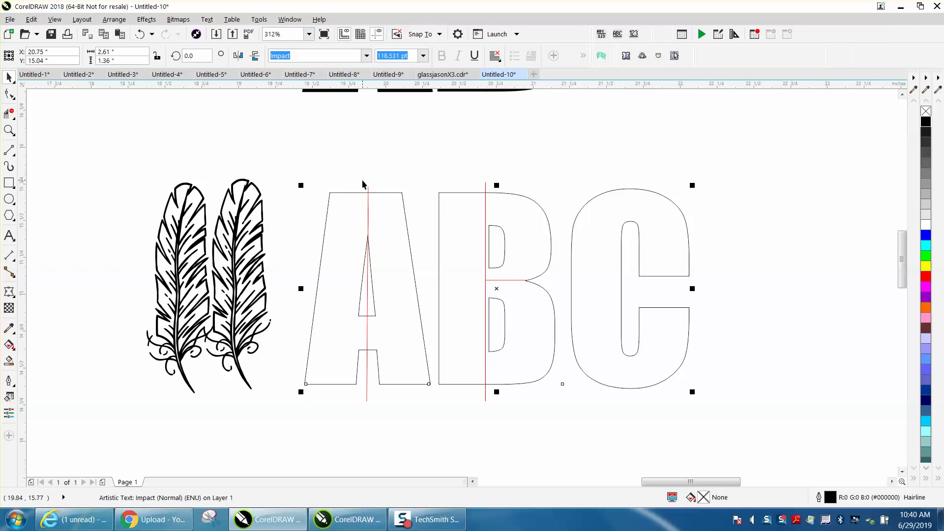
Delete the stray feather lying below the ABC letters.
scroll(363, 184, "down", 3)
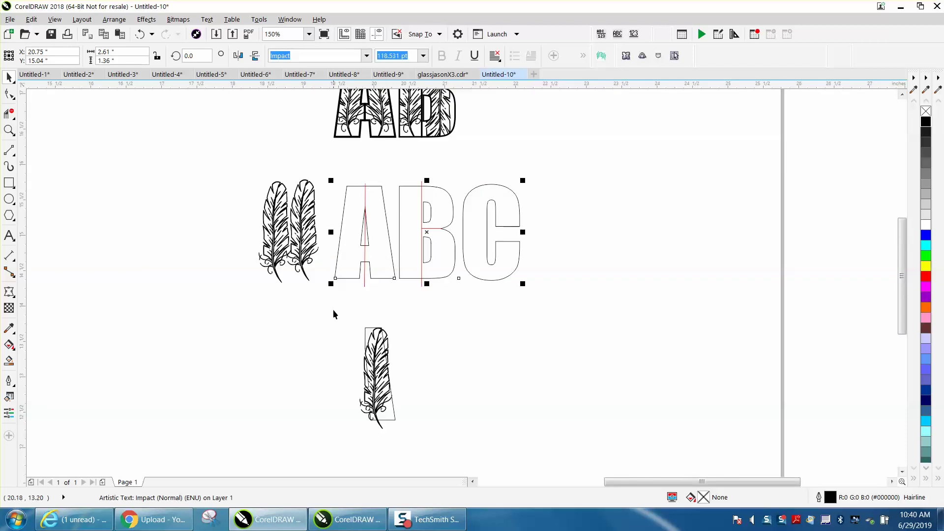
left_click_drag(338, 322, 451, 423)
left_click(414, 391)
left_click(386, 369)
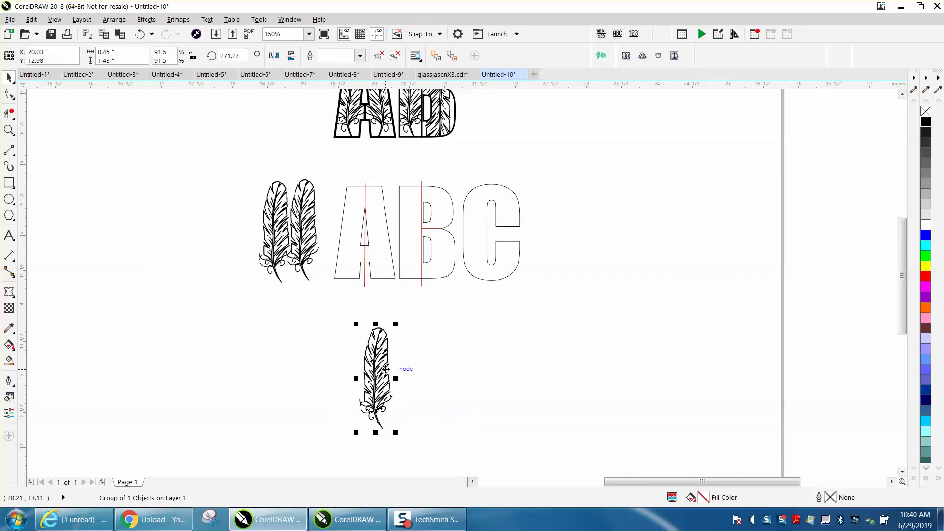
key("Delete")
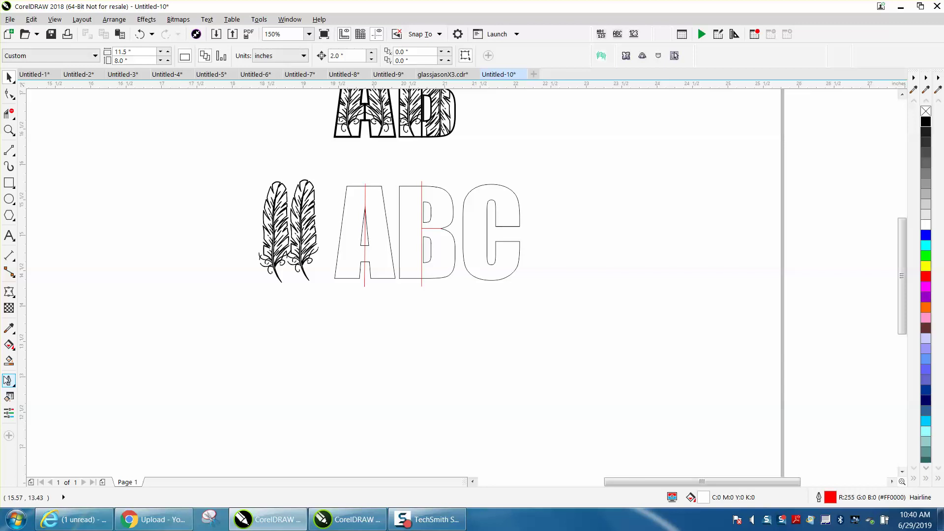
Smart Fill the A's left and right halves and nudge both below the ABC outlines.
left_click(9, 360)
left_click(341, 271)
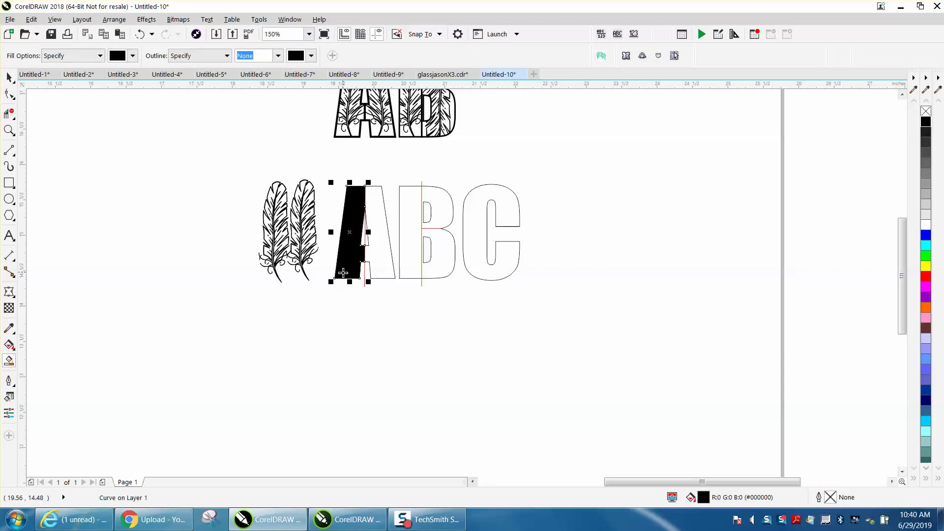
key("Down")
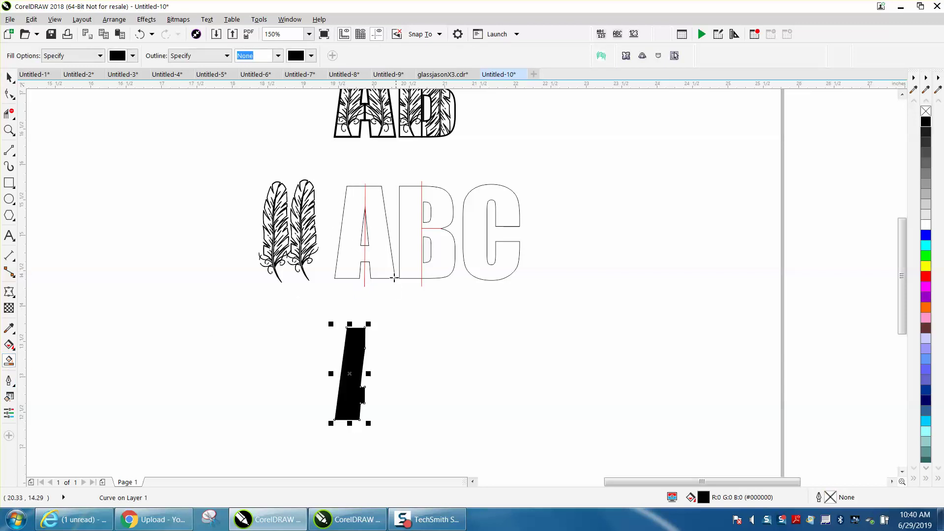
left_click(389, 273)
key("Down")
Give both new A halves no fill and a black hairline outline.
left_click(9, 77)
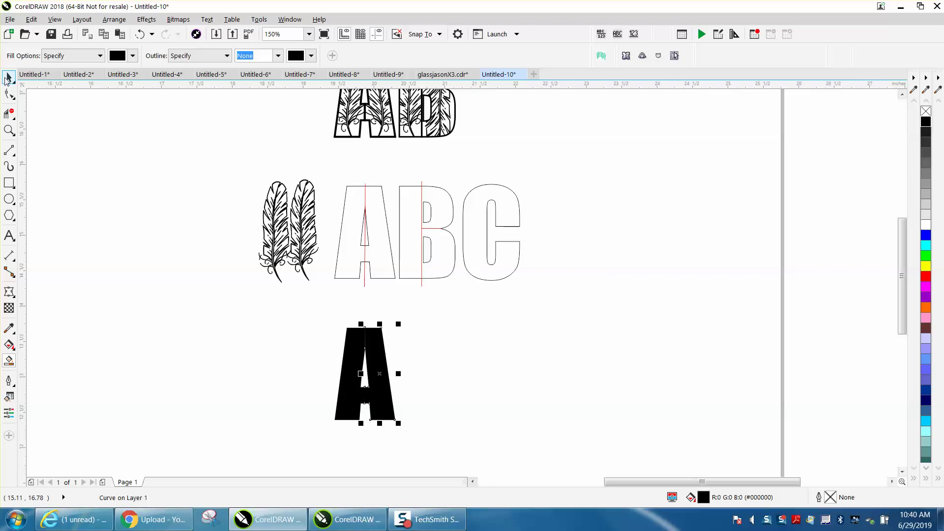
left_click_drag(311, 312, 453, 442)
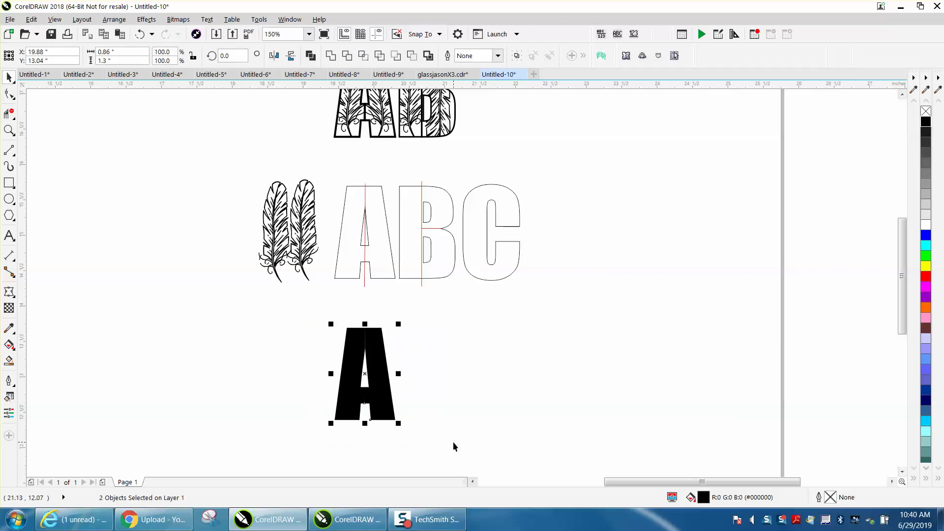
left_click(926, 112)
right_click(926, 121)
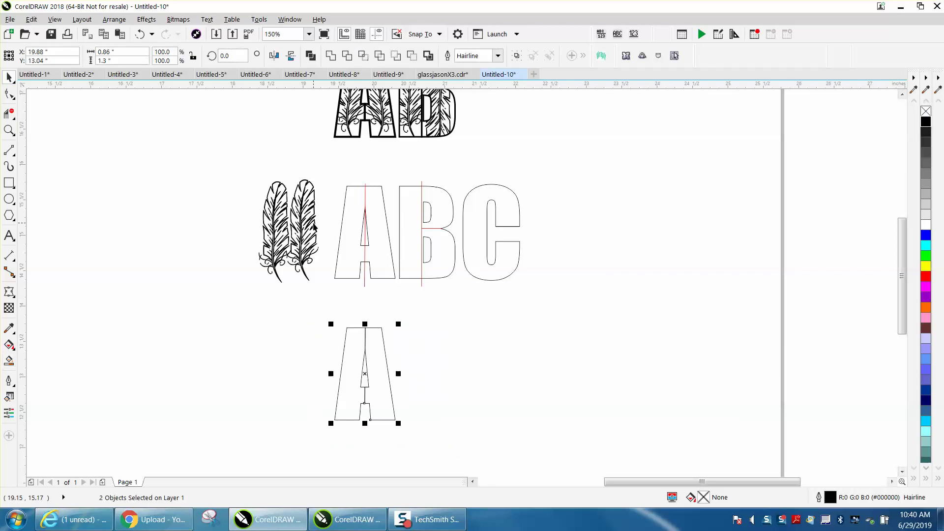
Bring both feathers to the new A, flipping one to face the other way.
left_click_drag(283, 226, 389, 367)
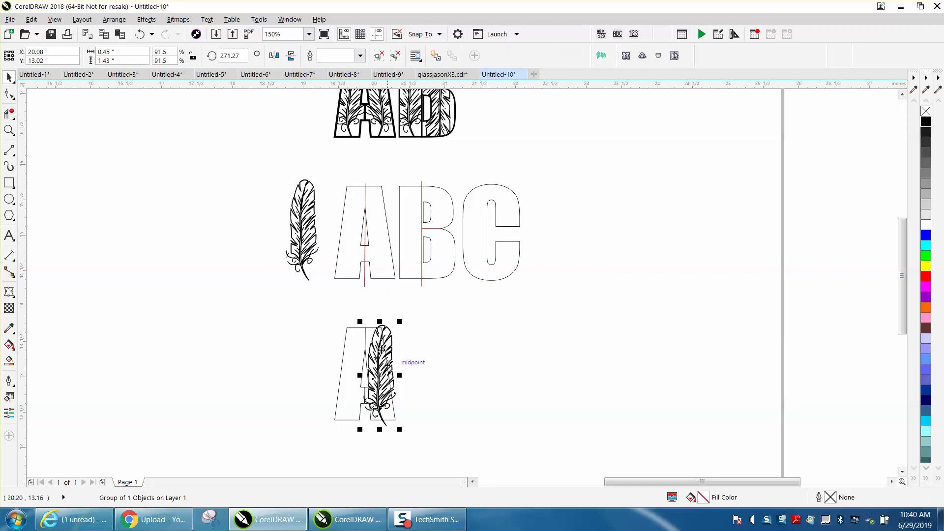
left_click(303, 224)
left_click(274, 56)
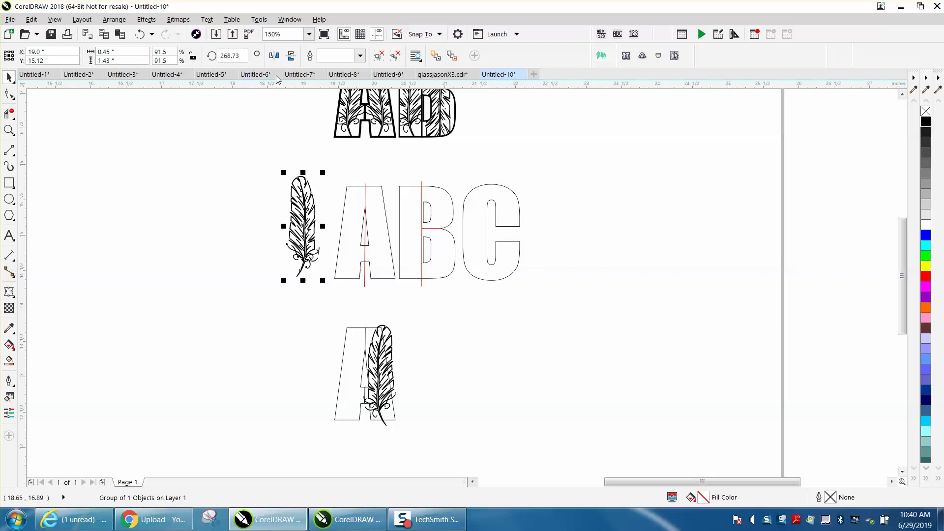
left_click_drag(306, 226, 487, 365)
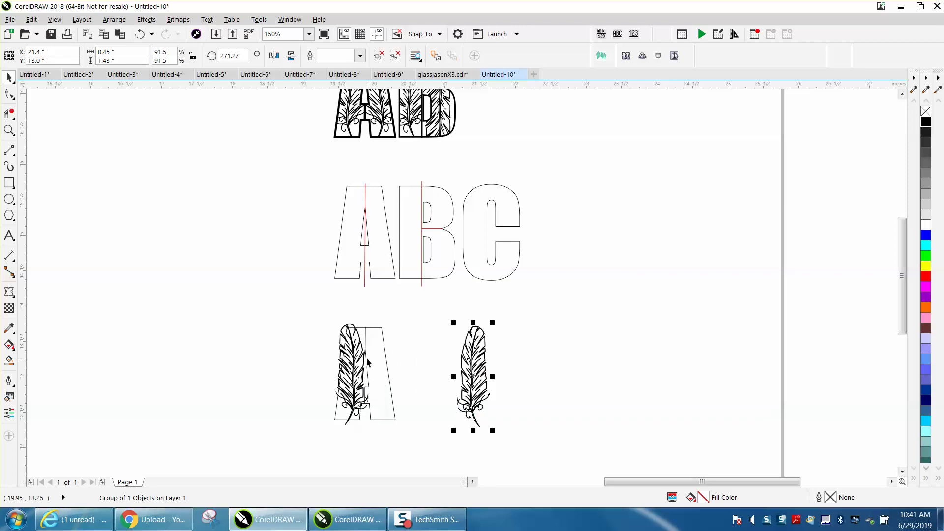
left_click_drag(360, 362, 308, 359)
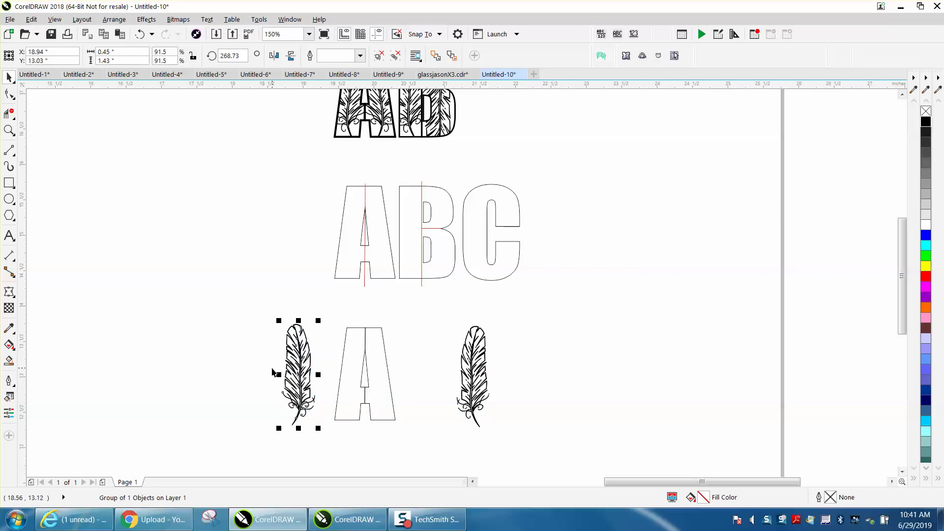
PowerClip the left feather inside the A's left half.
left_click(114, 20)
left_click(287, 179)
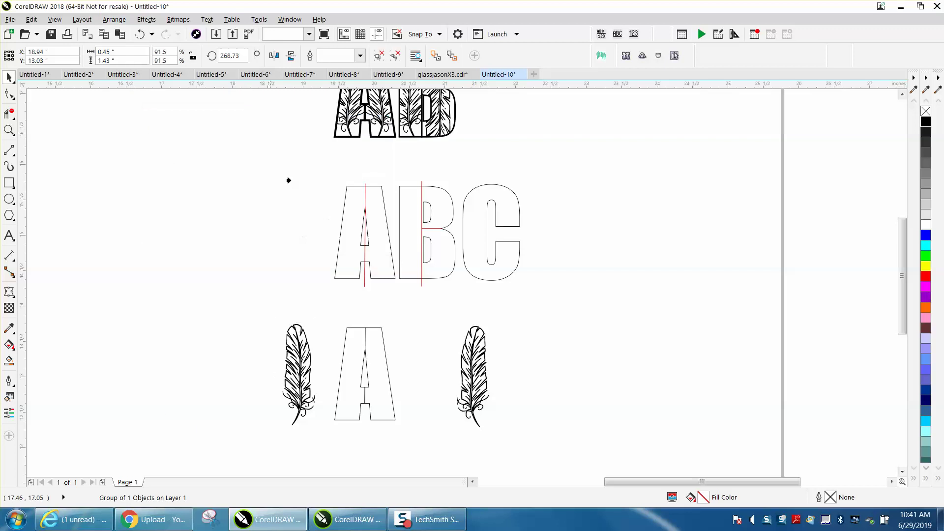
left_click(346, 349)
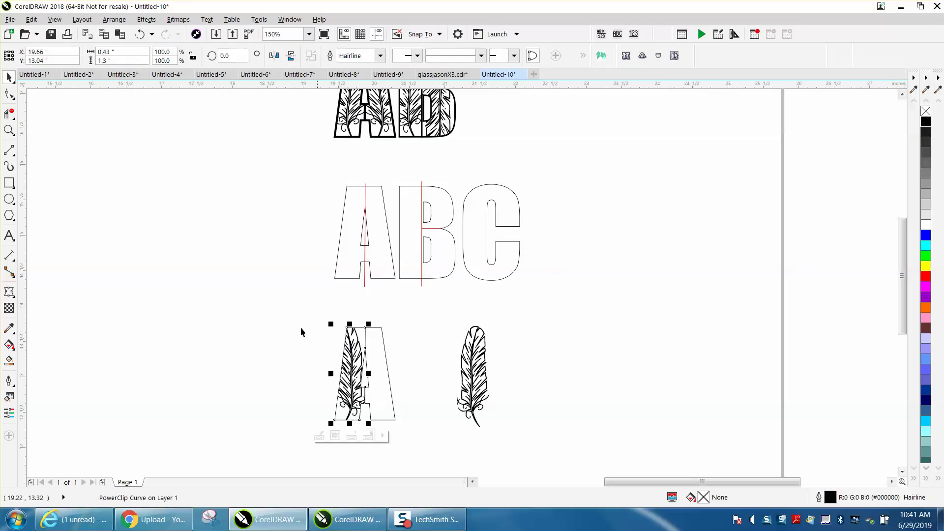
left_click(140, 34)
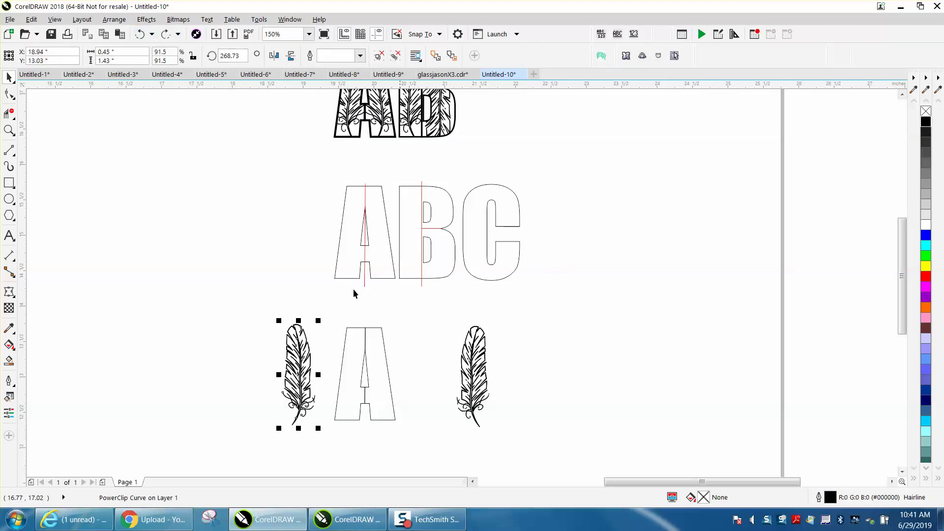
left_click(165, 34)
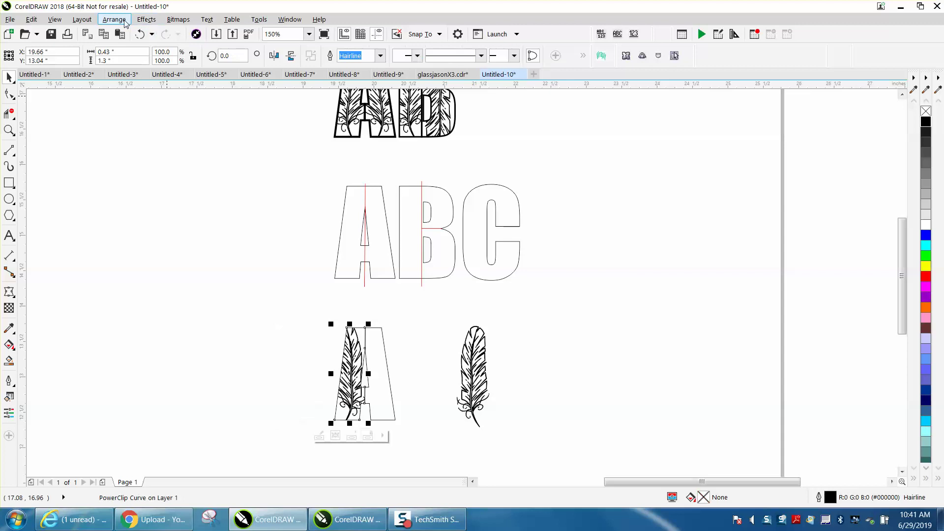
PowerClip the right-hand feather inside the outline A with Place Inside Frame.
left_click(165, 159)
left_click(477, 351)
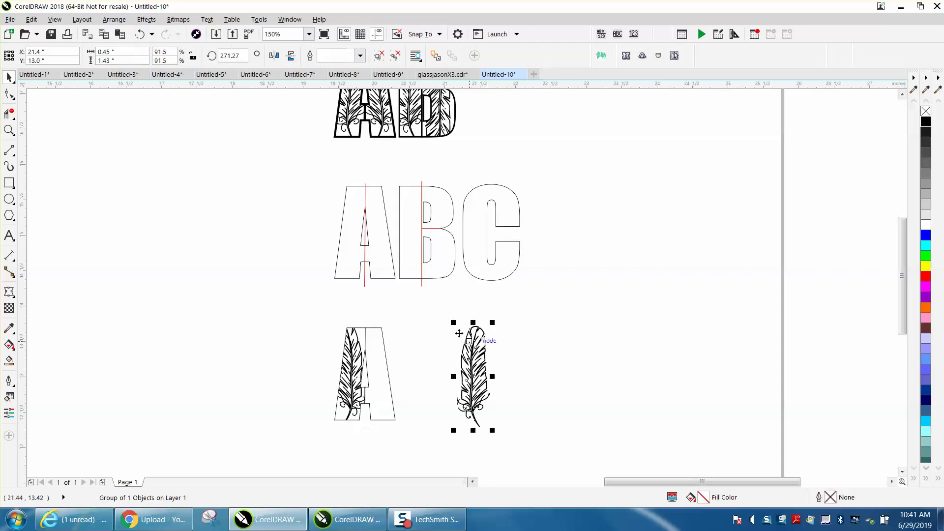
left_click(118, 23)
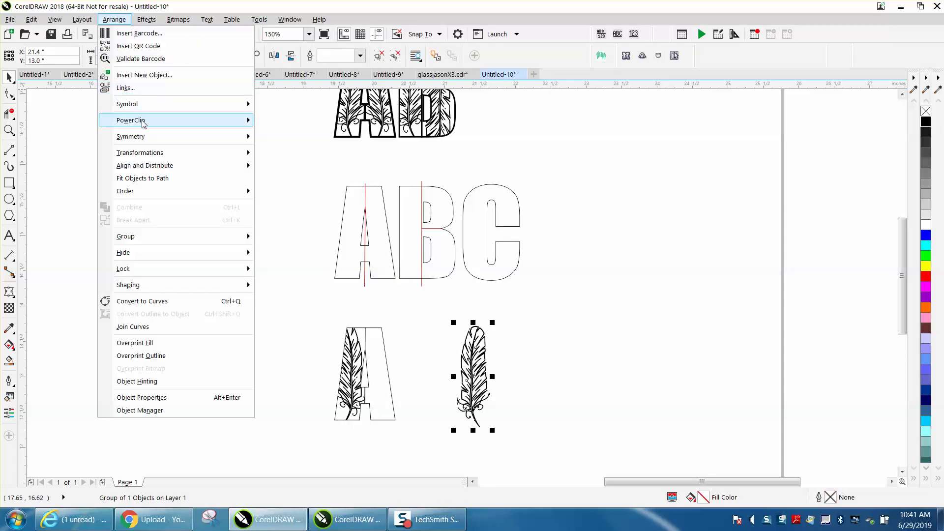
mouse_move(236, 120)
left_click(285, 123)
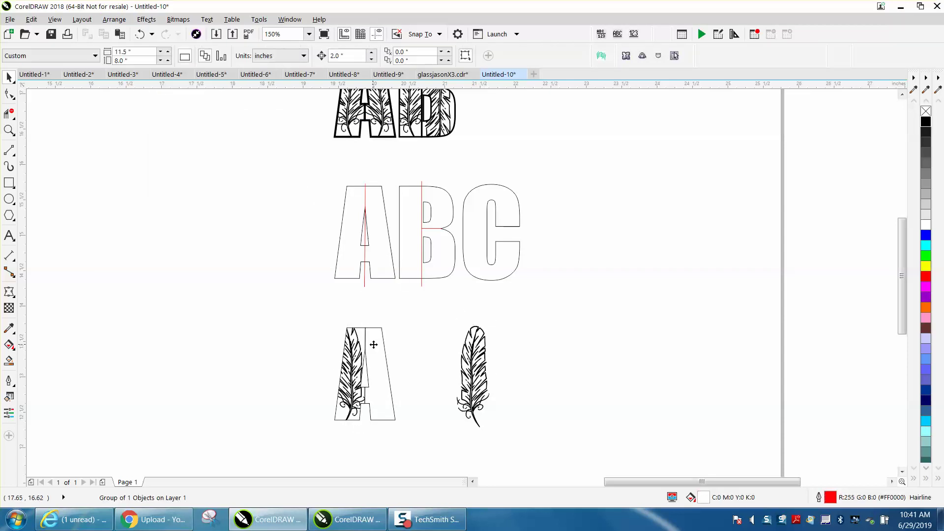
left_click(373, 345)
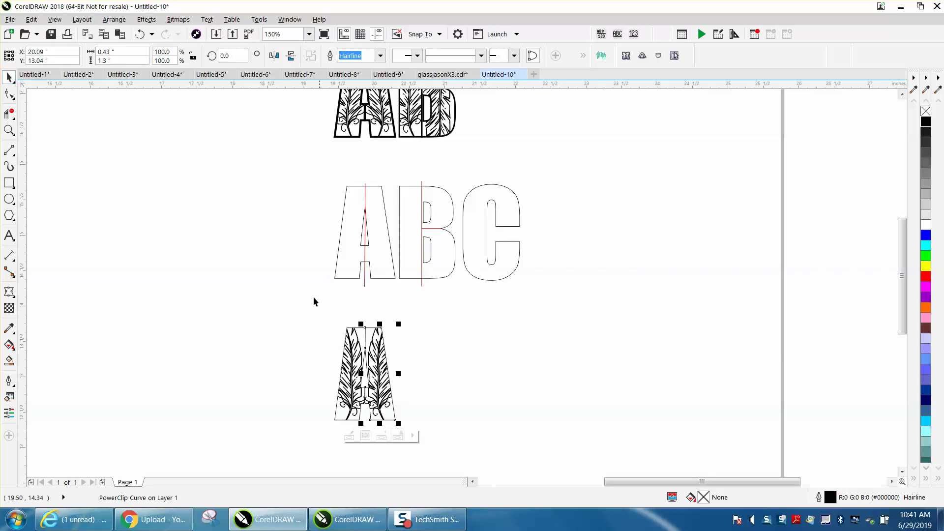
left_click_drag(317, 320, 473, 434)
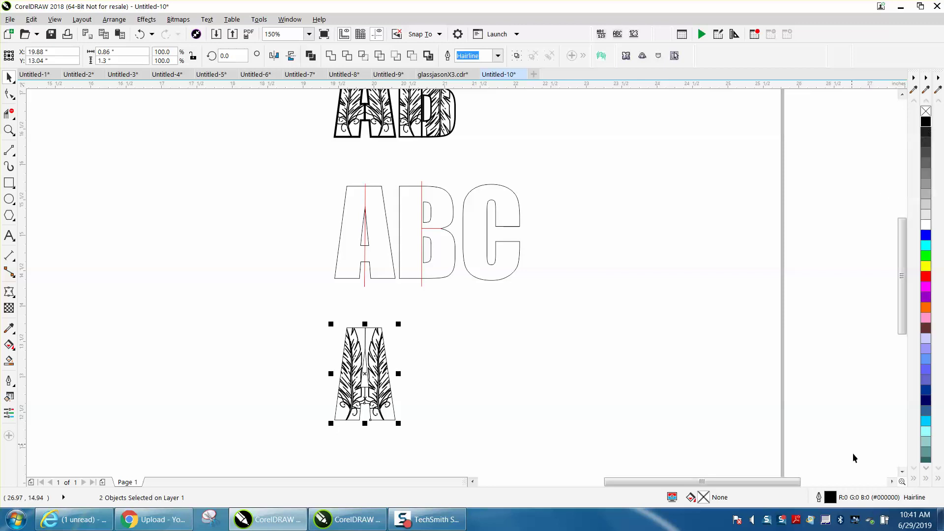
Give the feathered A a 1.5 pt outline width that scales with the object.
double_click(831, 497)
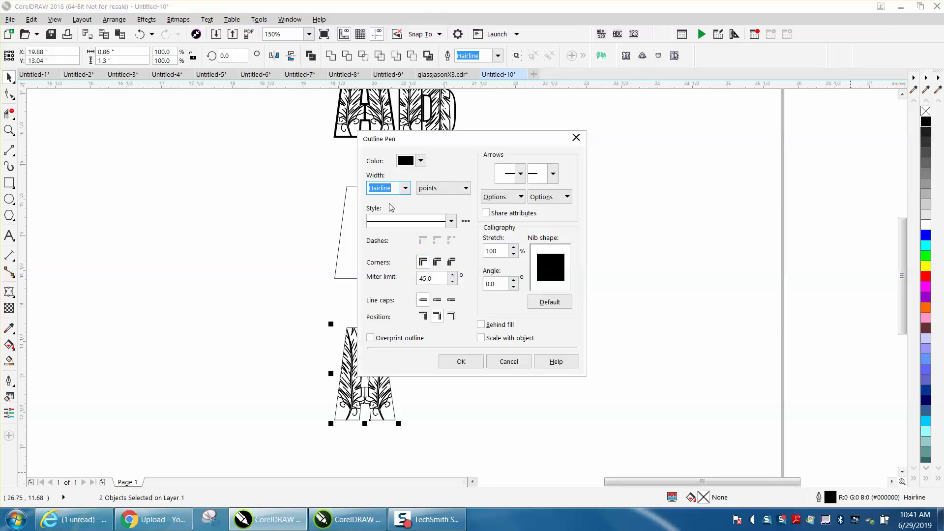
left_click(405, 189)
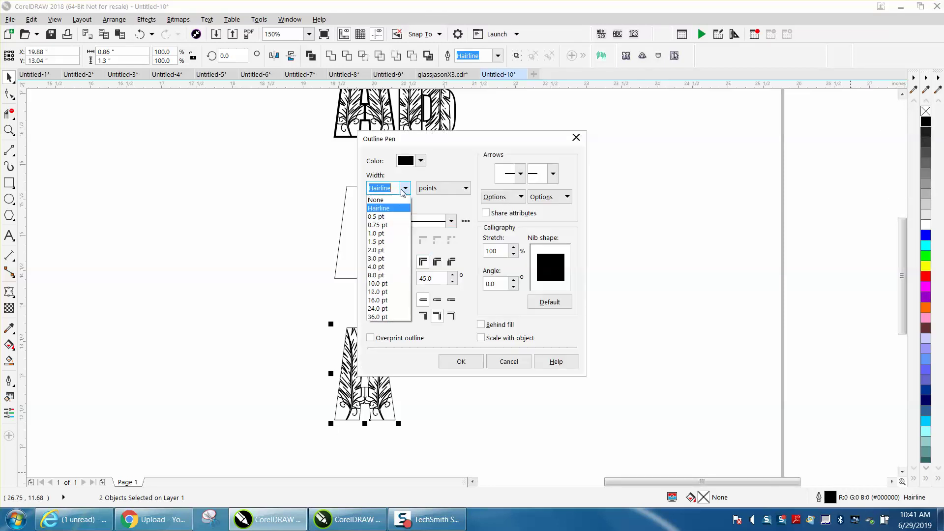
left_click(388, 242)
left_click(481, 338)
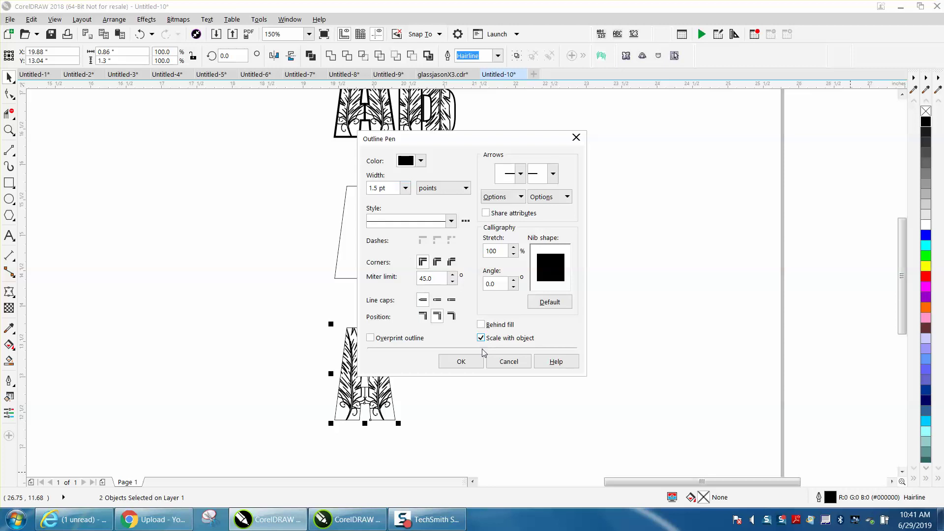
left_click(460, 362)
left_click(9, 130)
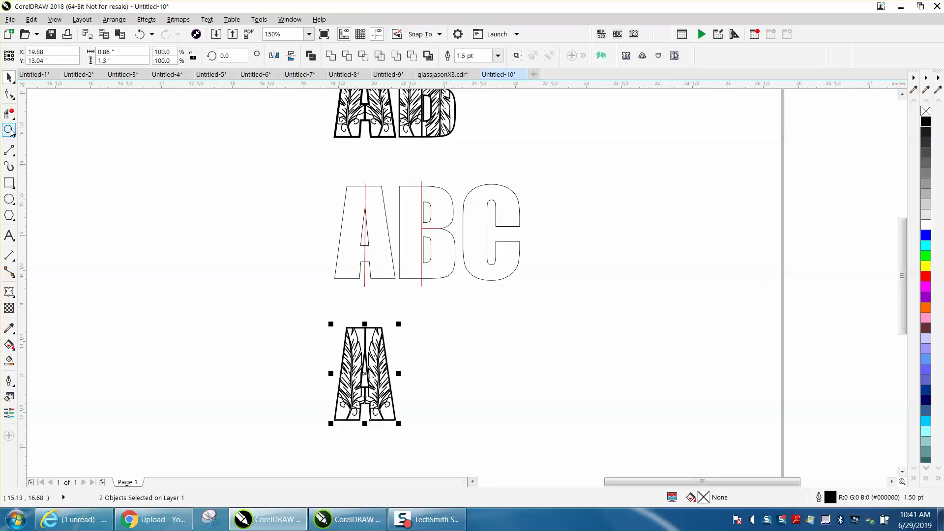
Undo the 1.5 pt outline and the second clipped feather.
left_click_drag(329, 309, 488, 412)
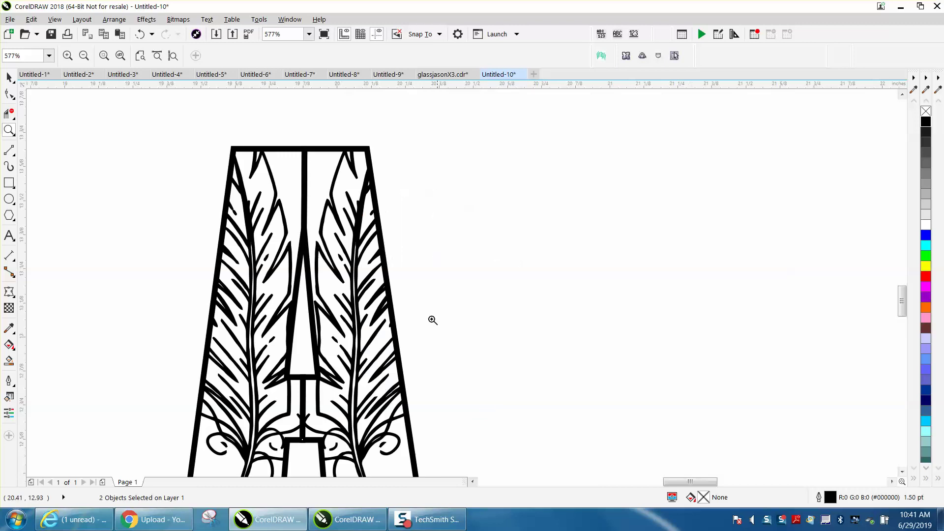
scroll(418, 290, "down", 2)
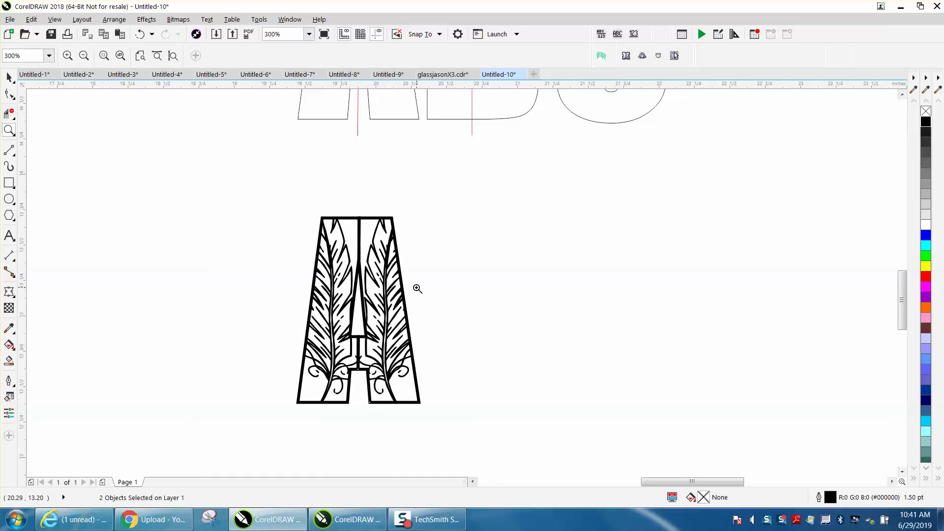
scroll(441, 263, "down", 4)
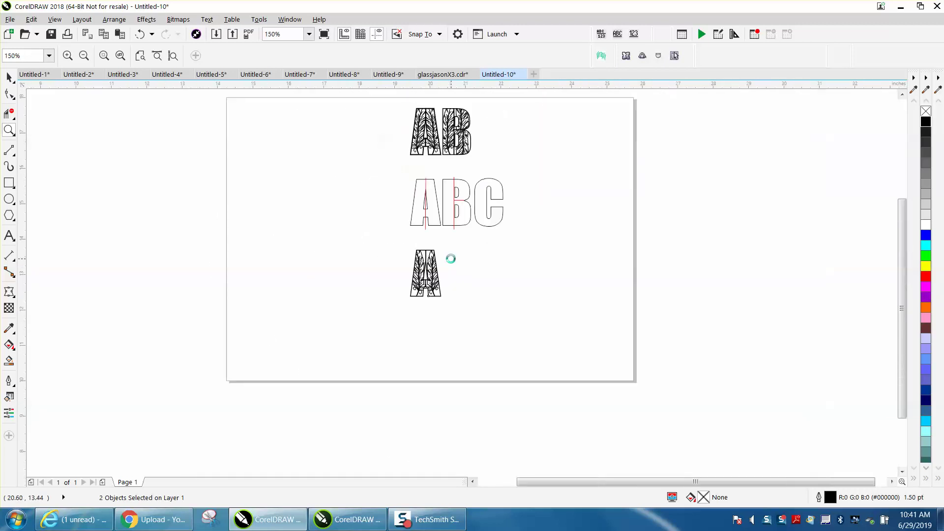
left_click(142, 35)
left_click(141, 35)
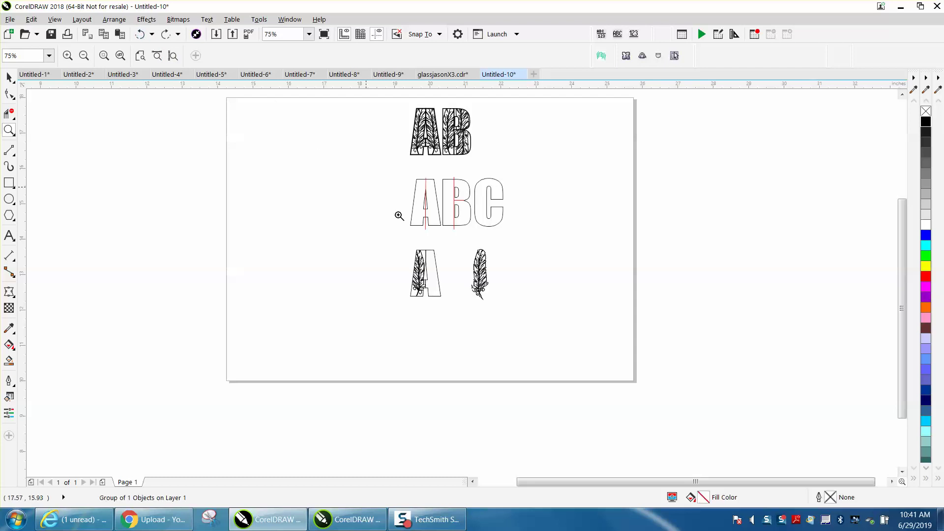
Duplicate the loose feather into a row of copies to the right of the A.
left_click(9, 77)
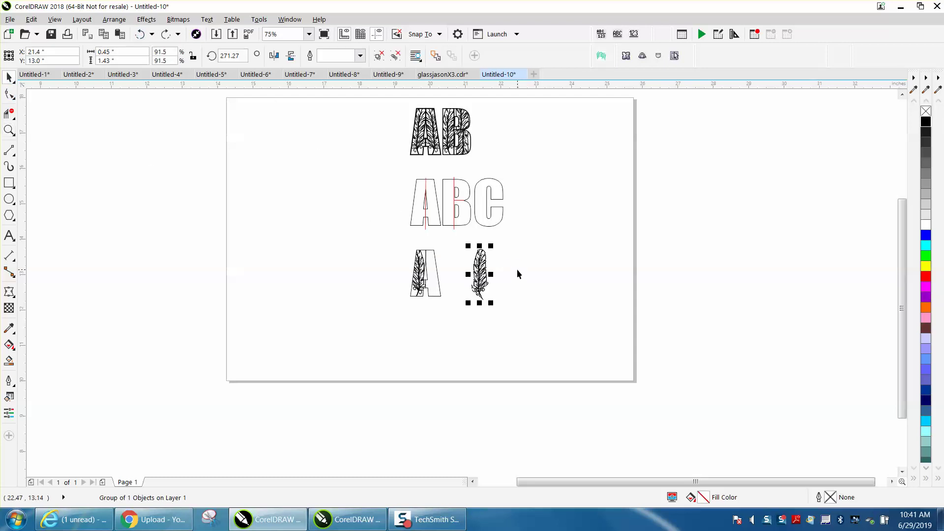
left_click(492, 275)
left_click_drag(491, 276, 557, 276)
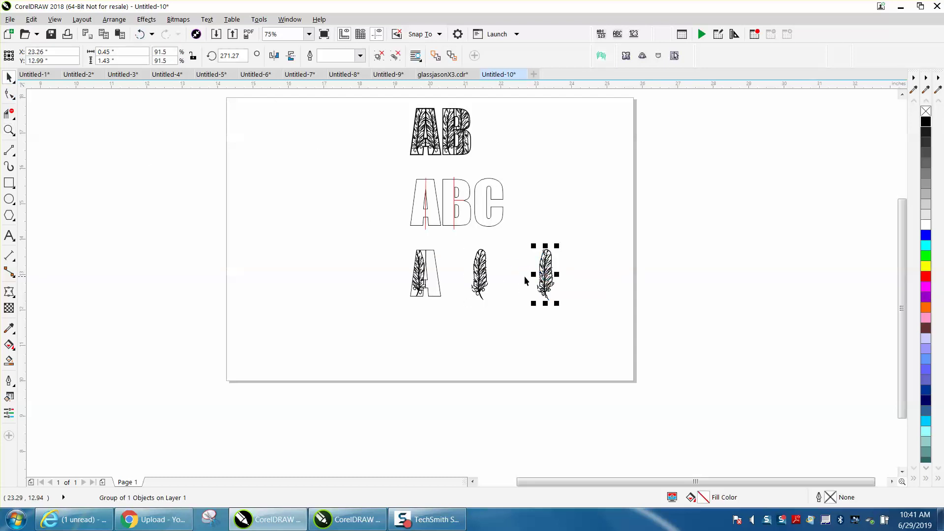
key("ctrl+r")
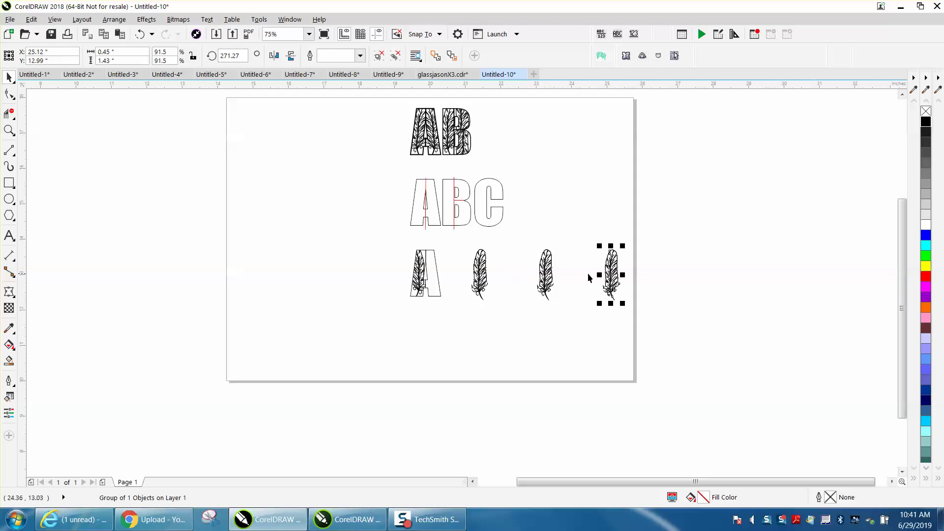
left_click_drag(620, 274, 573, 274)
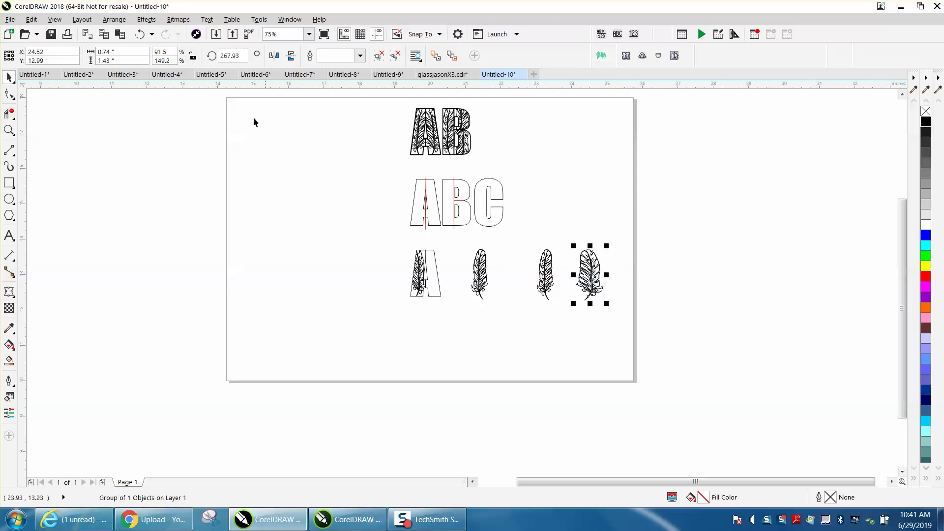
left_click(141, 34)
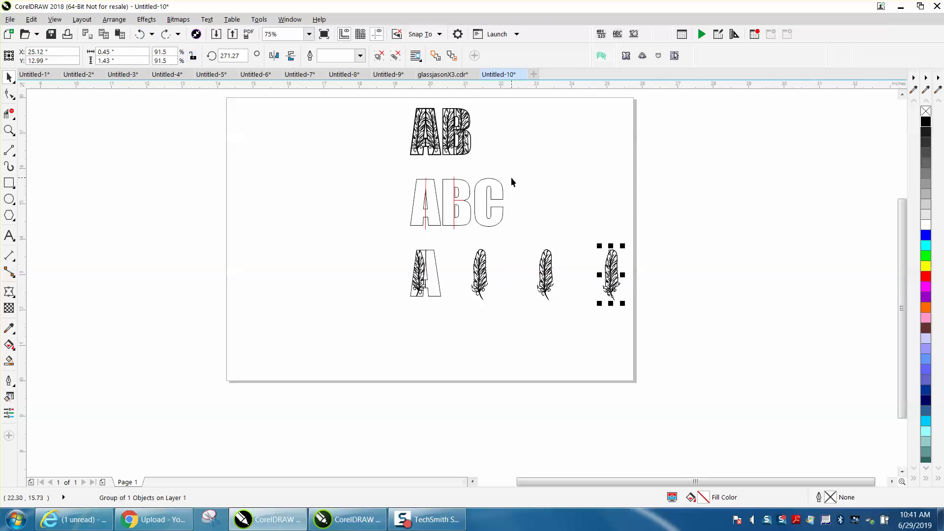
key("ctrl+r")
left_click_drag(689, 272, 586, 272)
Clip the second feather into the outline A using PowerClip > Place Inside Frame.
left_click(475, 270)
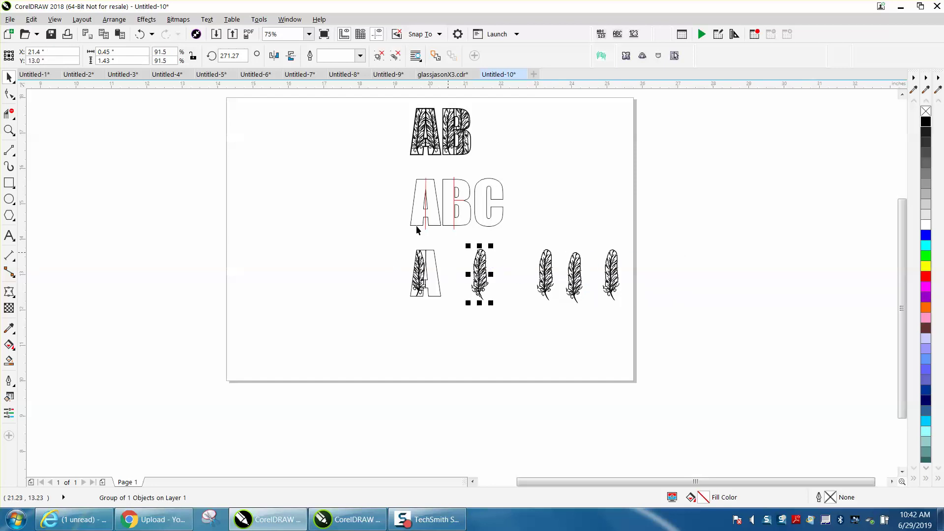
left_click(114, 19)
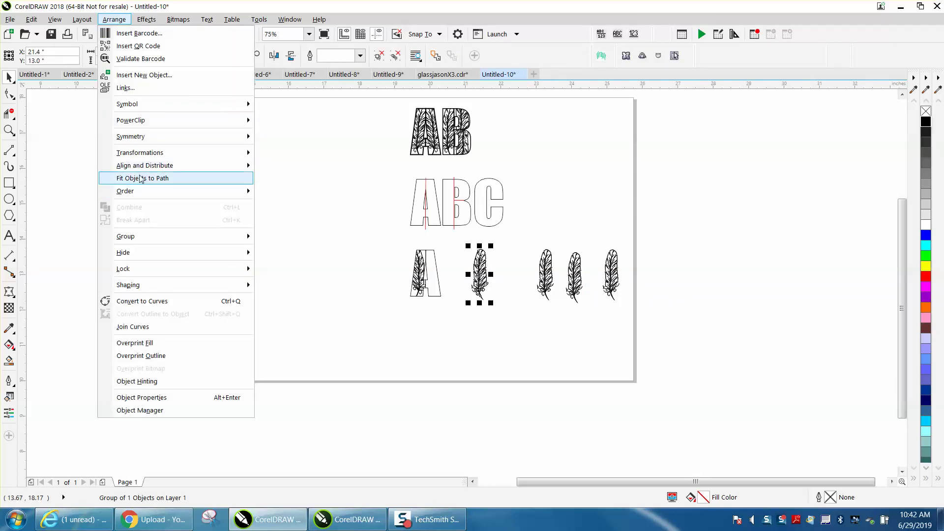
mouse_move(142, 123)
left_click(346, 124)
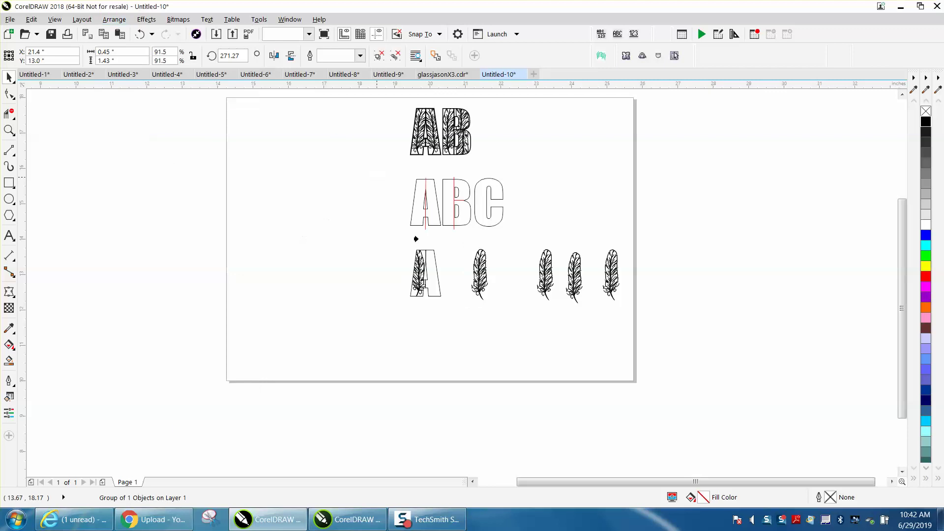
left_click(422, 256)
key("z")
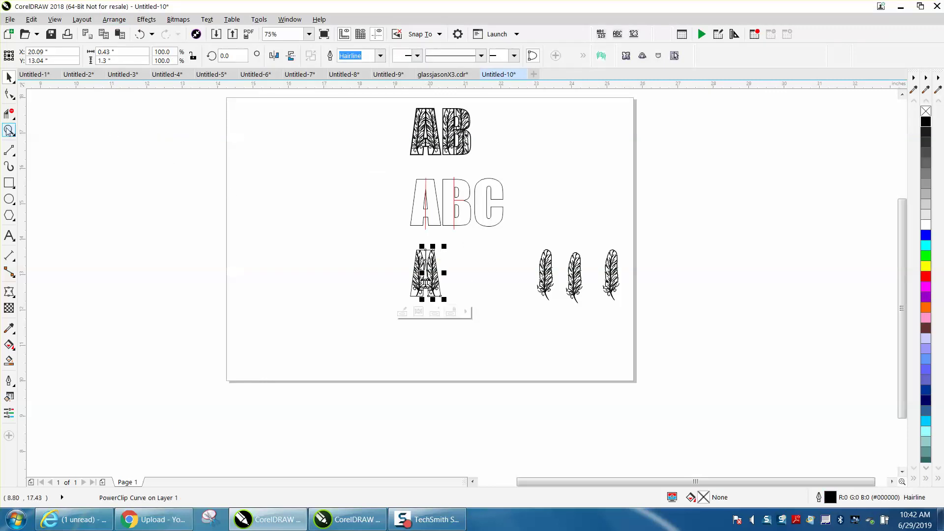
left_click_drag(392, 169, 582, 300)
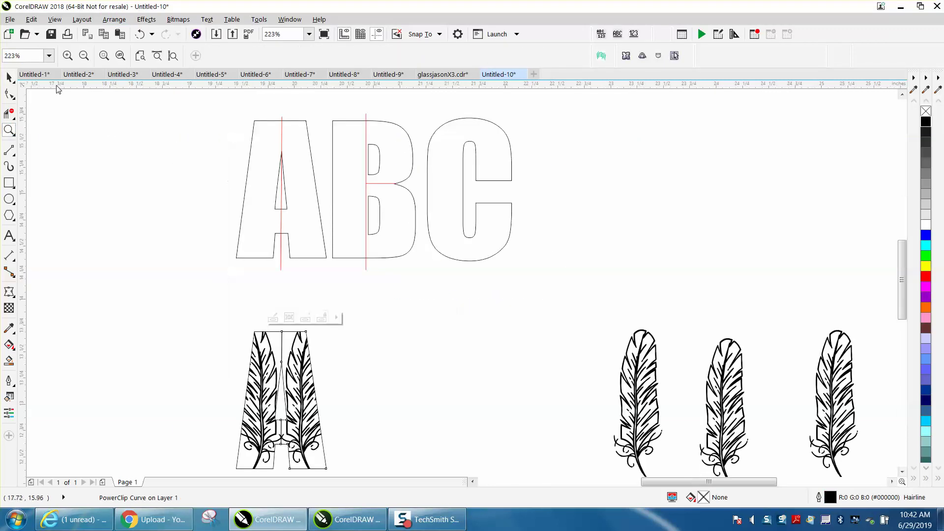
left_click(9, 74)
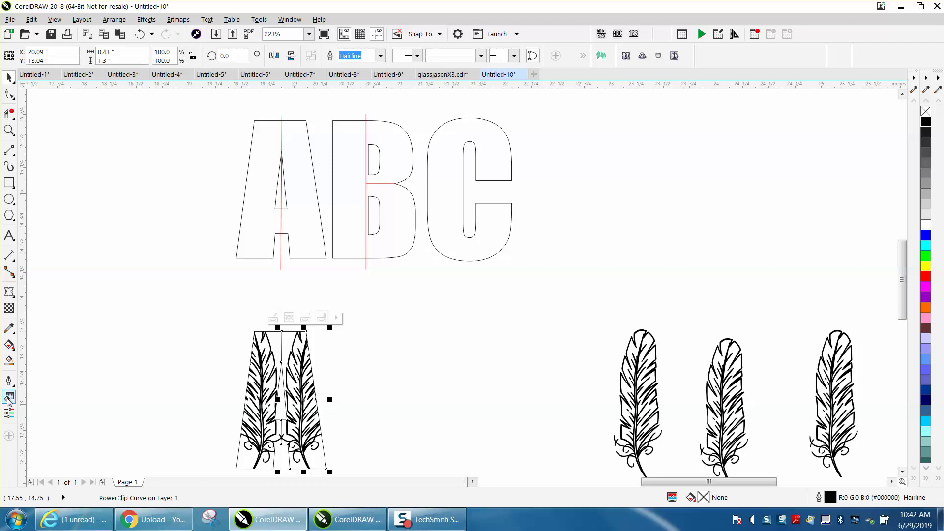
Smart Fill the B's left stem, undoing the fill on its right part.
left_click(9, 361)
left_click(354, 241)
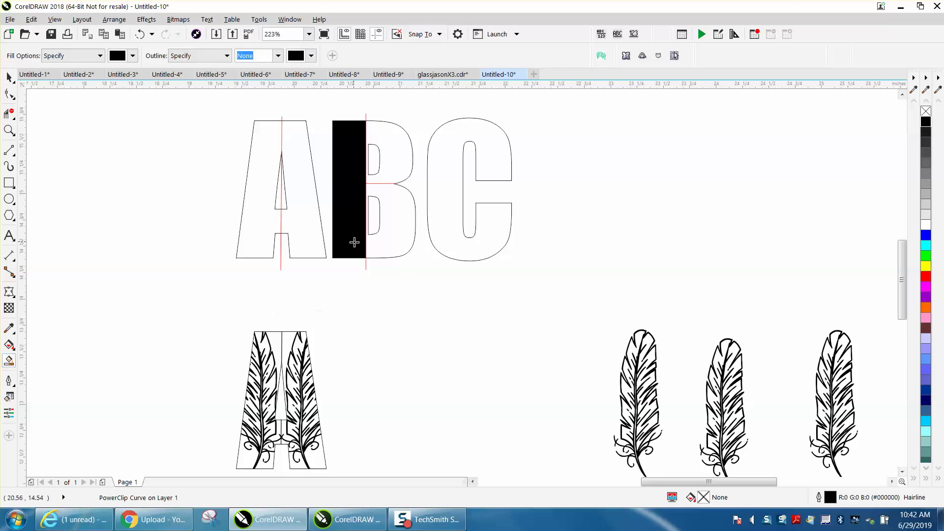
key("ctrl+r")
left_click(390, 148)
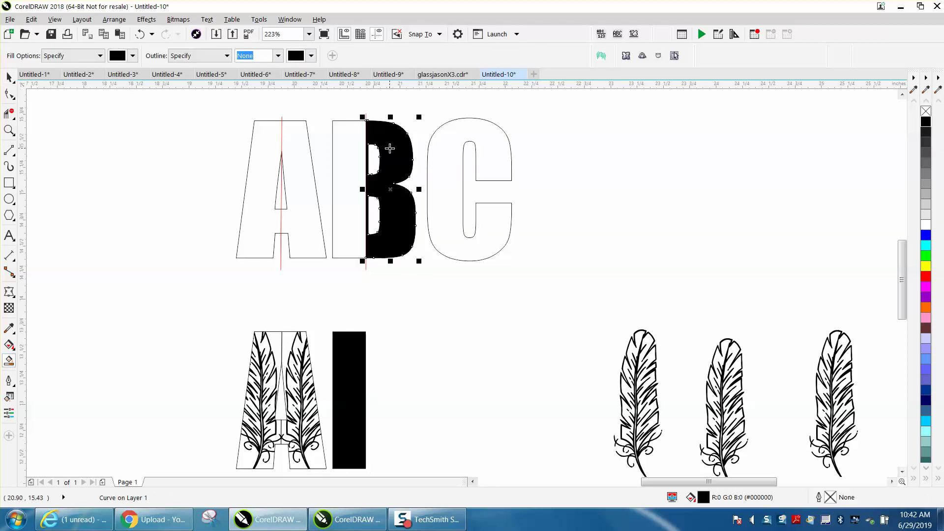
left_click(140, 34)
Drag the horizontal cut line's left node past the B's vertical line.
left_click(9, 131)
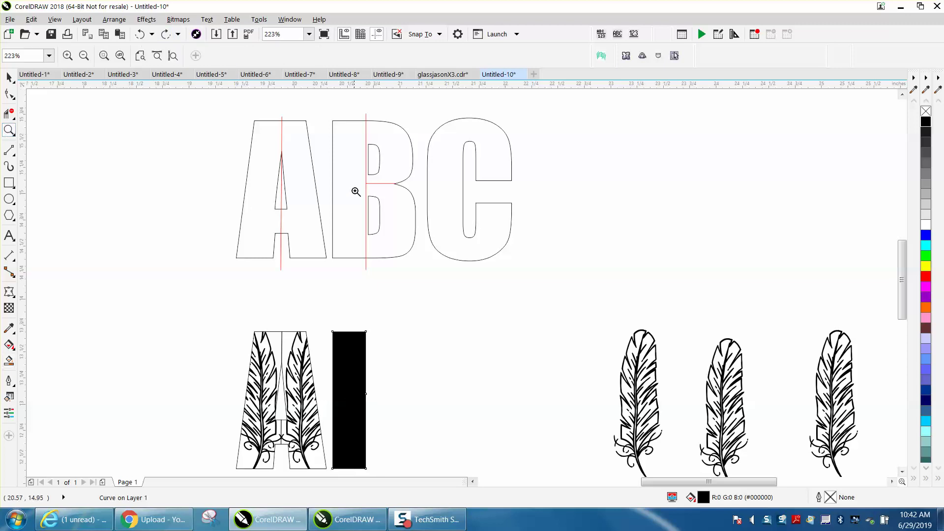
left_click_drag(437, 207, 438, 207)
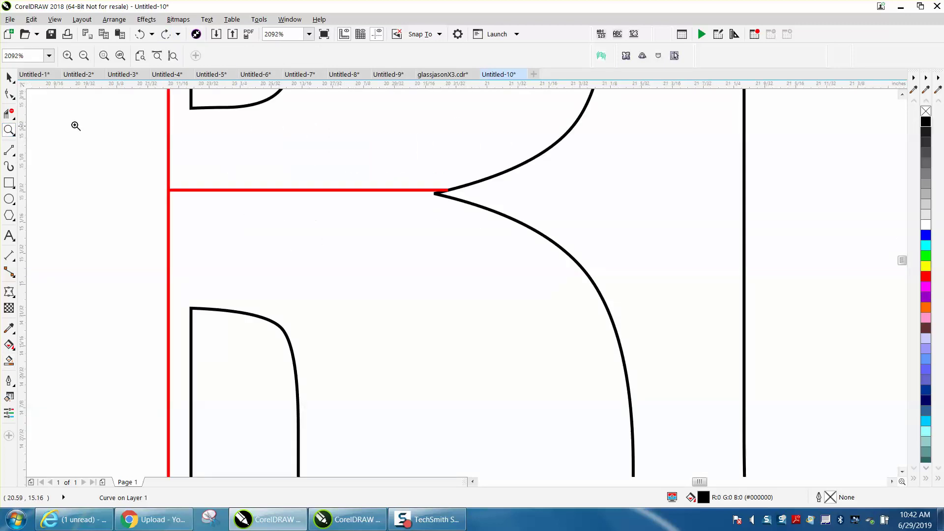
left_click(9, 94)
left_click(179, 191)
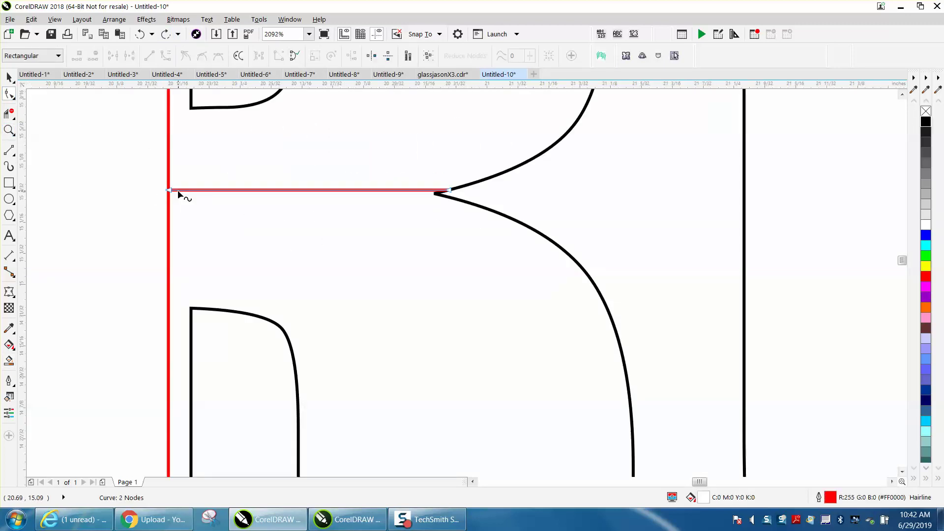
left_click_drag(170, 191, 143, 190)
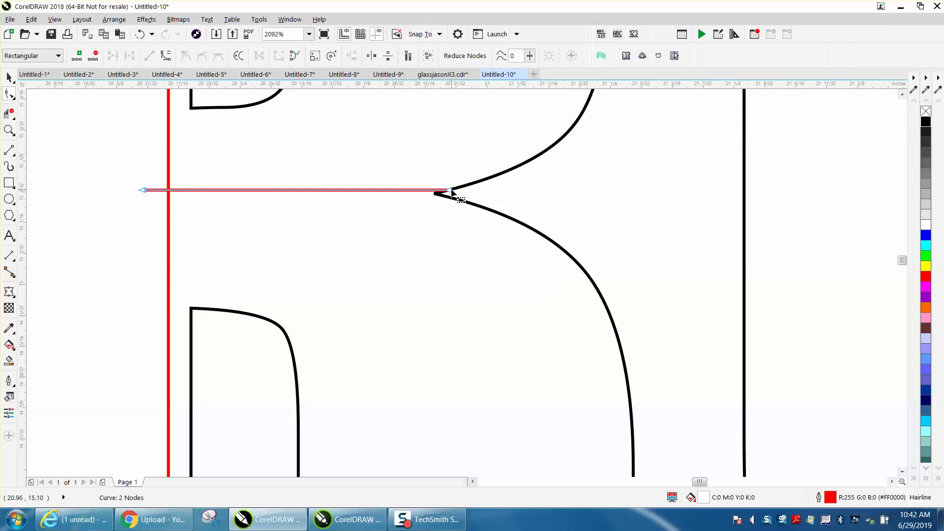
left_click(470, 199)
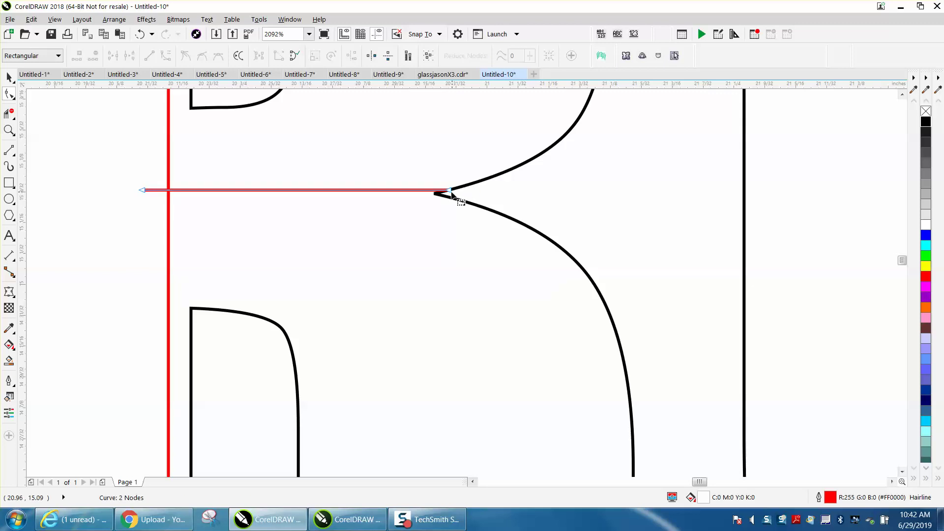
left_click(451, 192)
scroll(442, 196, "down", 2)
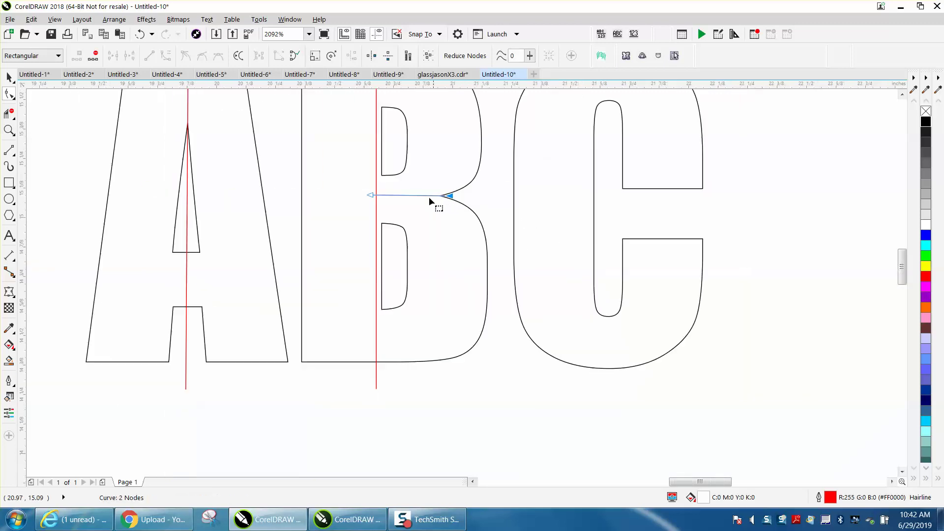
Try Smart Fill on the B's upper counter and lower bowl, undoing both.
left_click(10, 361)
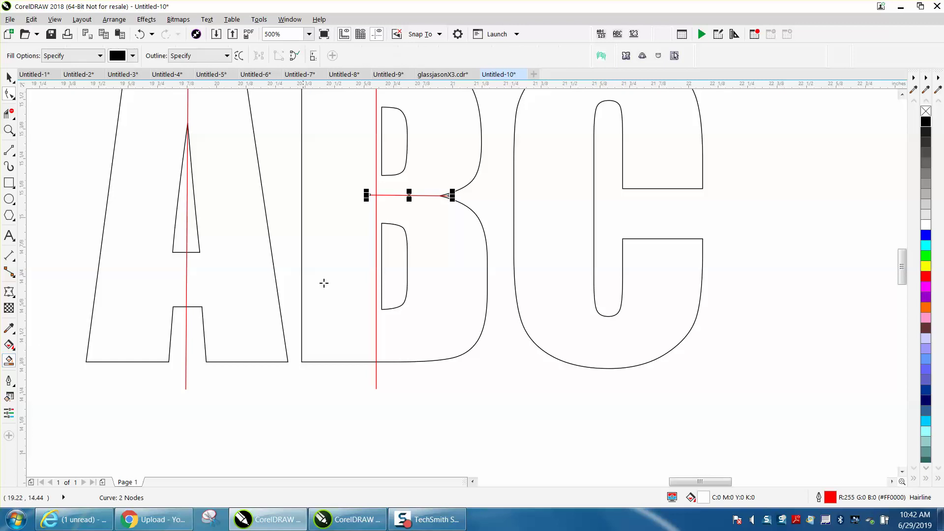
left_click(446, 189)
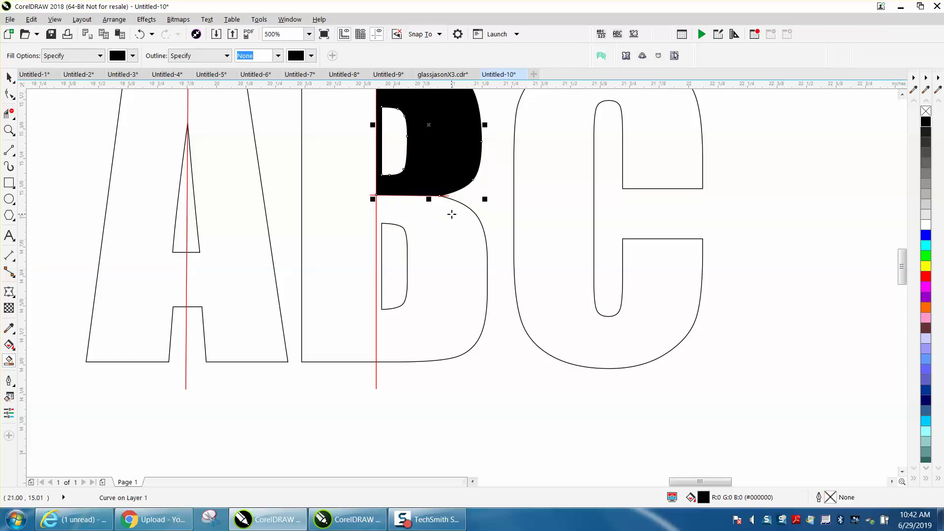
key("ctrl+z")
left_click(440, 255)
key("ctrl+z")
scroll(362, 245, "down", 2)
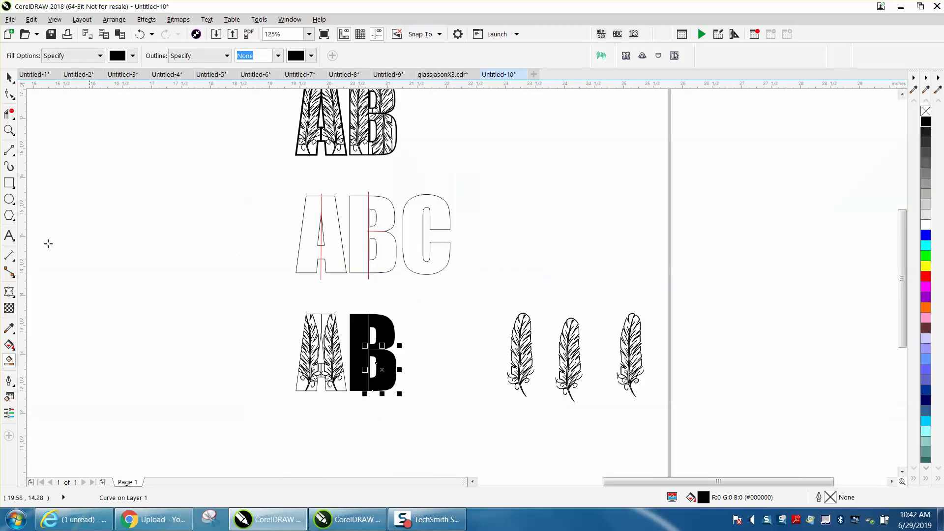
Give all three B parts no fill and a black hairline outline.
left_click(9, 77)
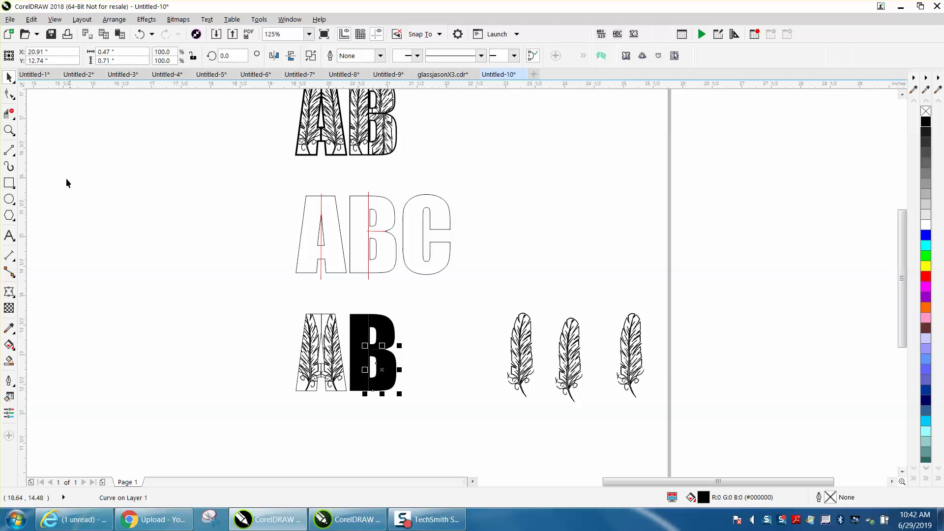
left_click(9, 131)
left_click_drag(320, 301, 477, 421)
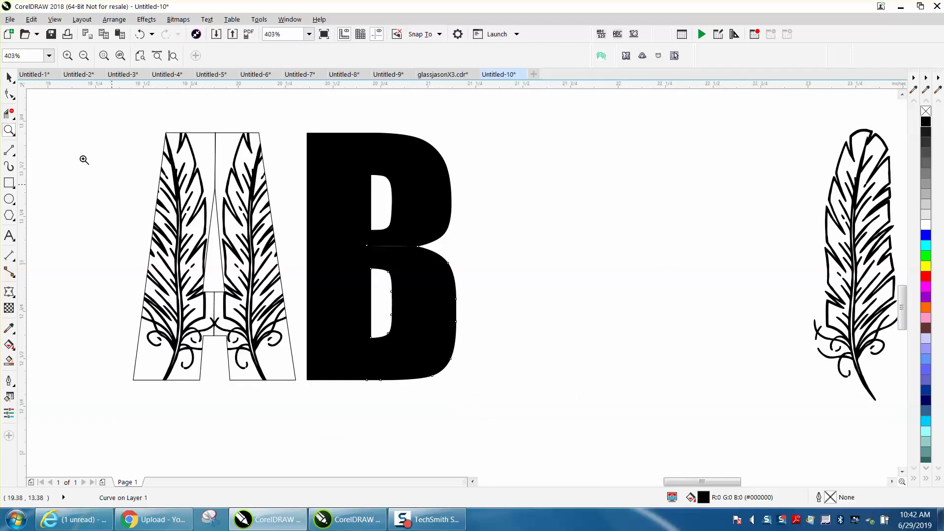
left_click(9, 77)
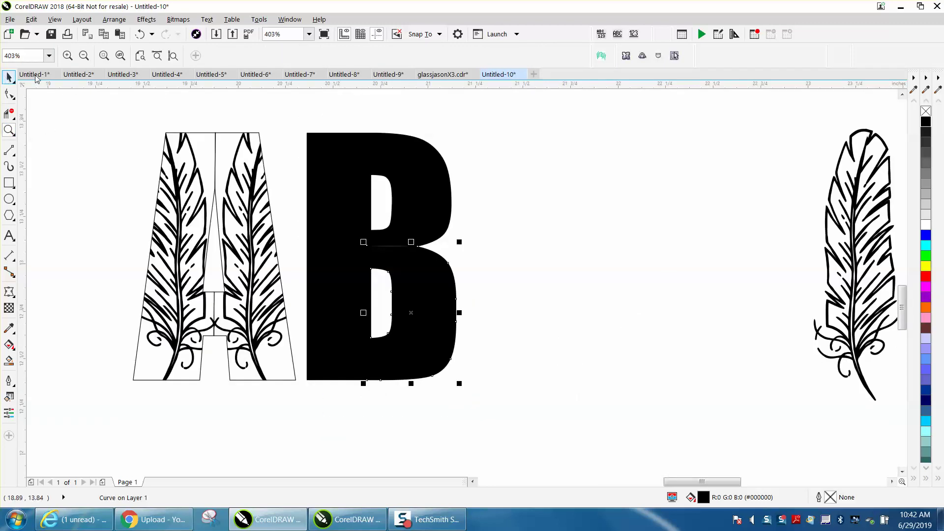
left_click(926, 111)
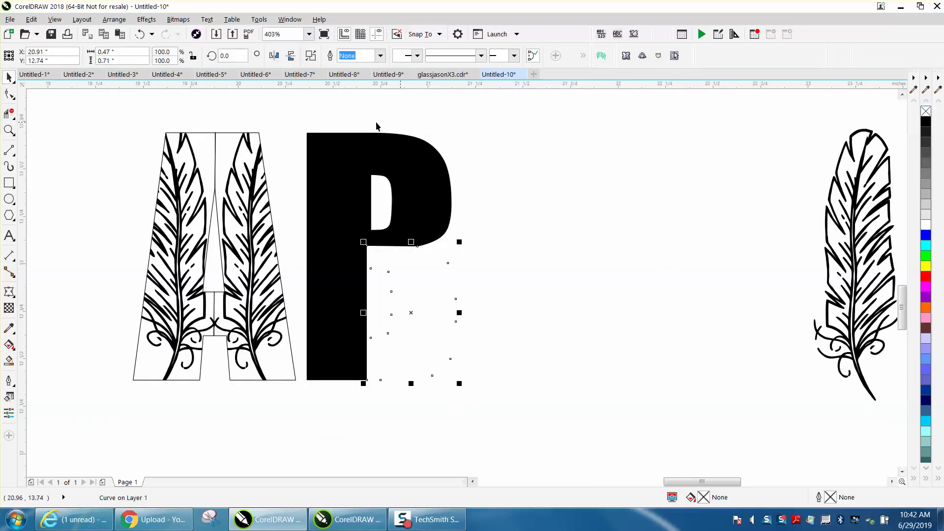
key("ctrl+z")
left_click_drag(290, 110, 492, 408)
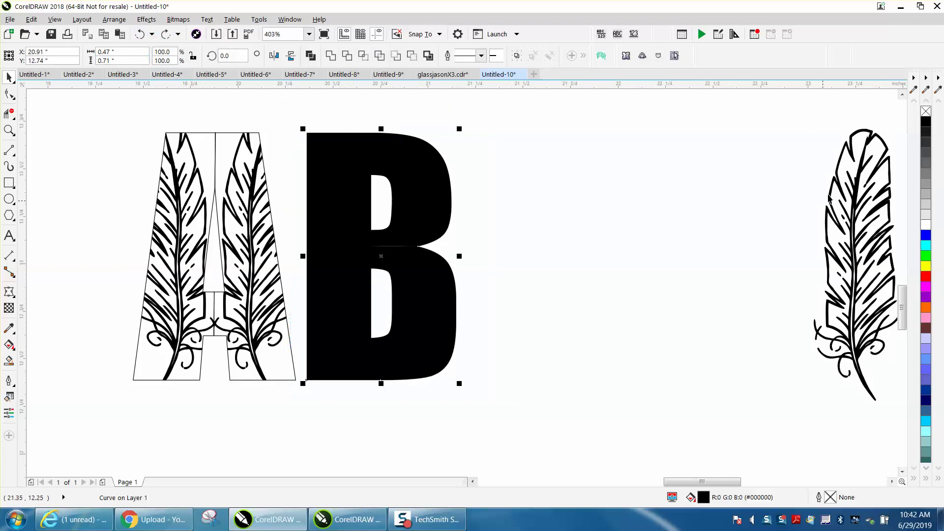
left_click(926, 113)
right_click(925, 121)
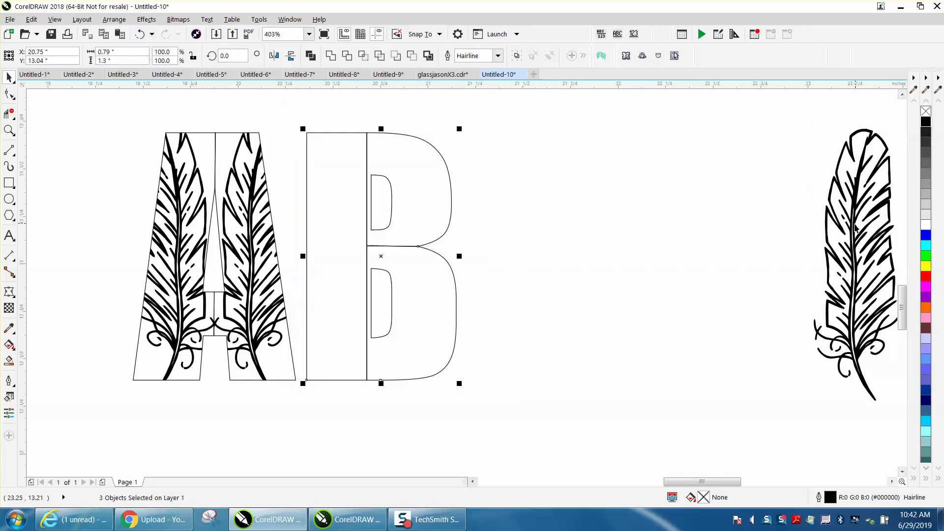
Line up the three loose feathers in a row beside the B.
left_click_drag(856, 228, 576, 231)
scroll(601, 232, "down", 2)
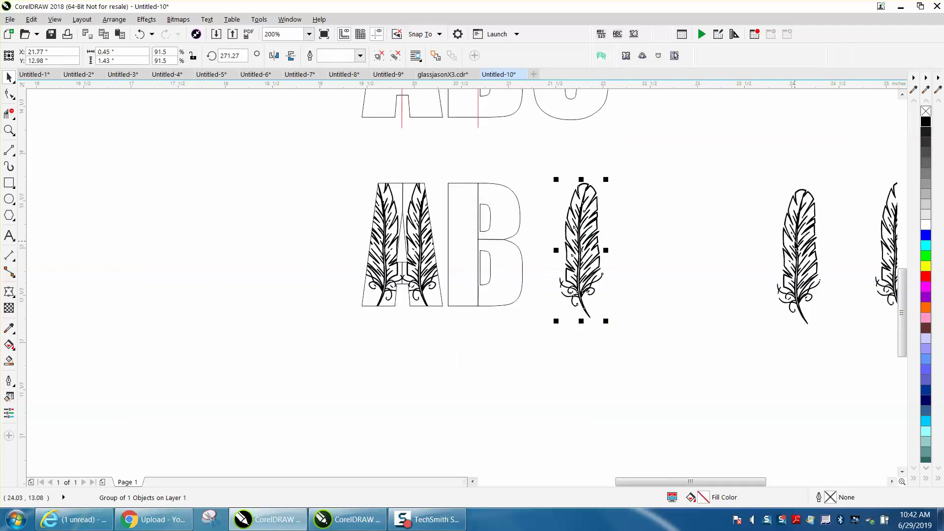
left_click_drag(795, 238, 639, 241)
left_click_drag(878, 242, 672, 251)
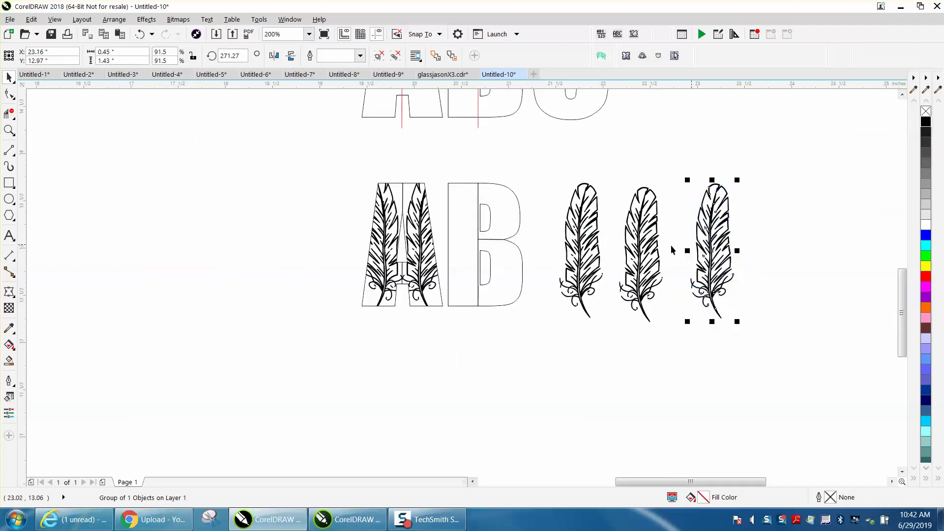
left_click(589, 242)
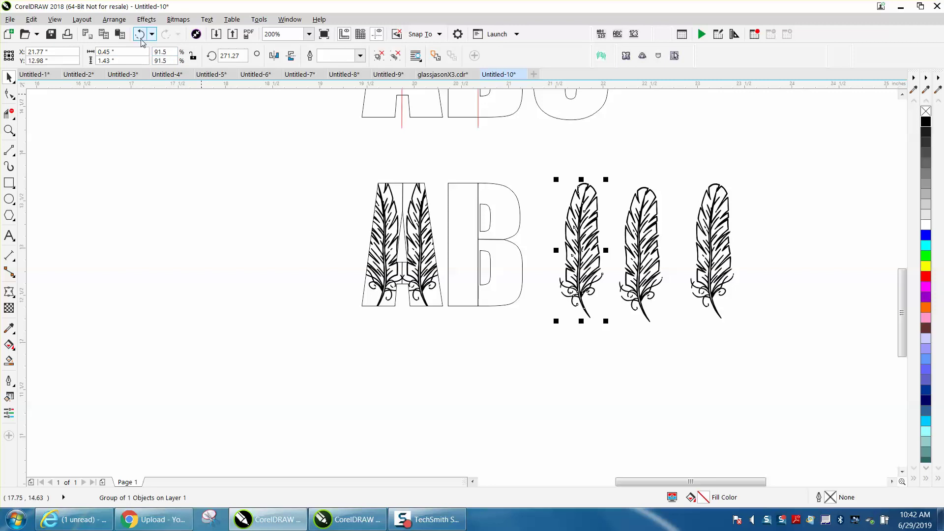
Mirror the first feather and clip it inside the B's left stem.
left_click(273, 56)
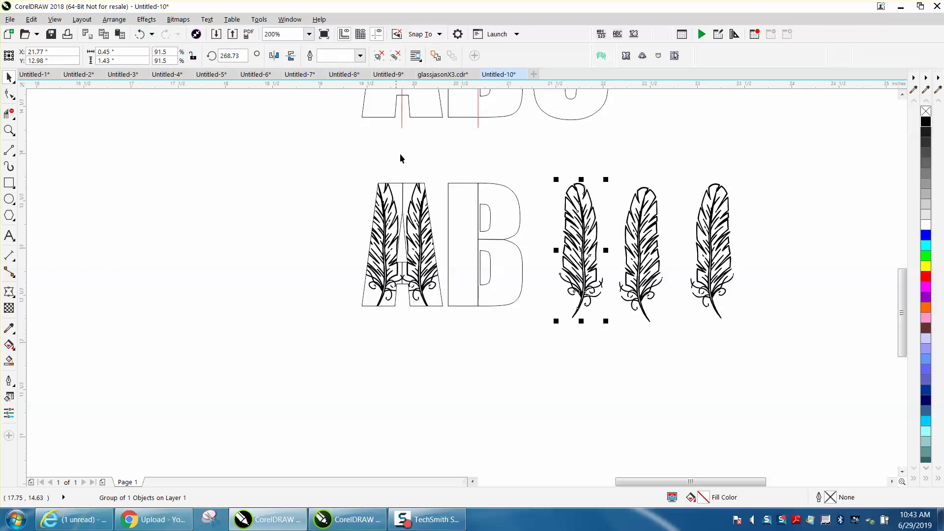
left_click(114, 19)
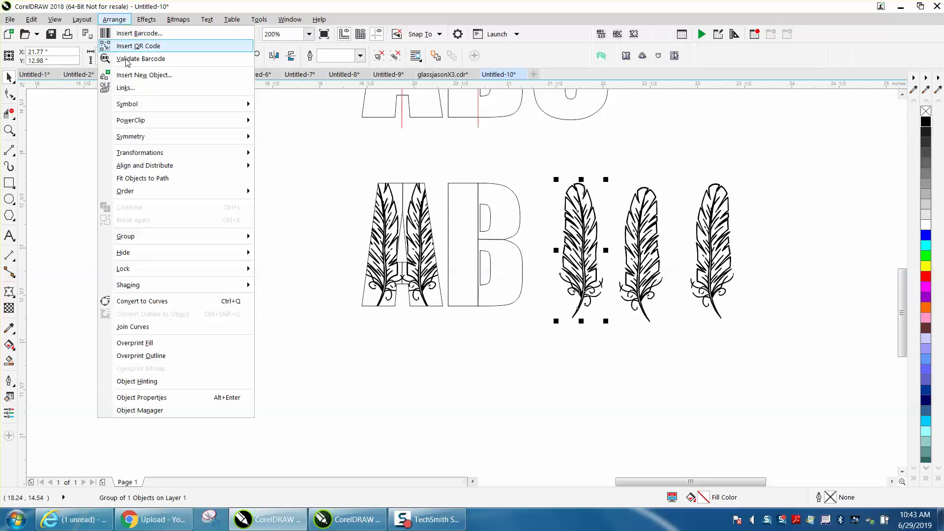
mouse_move(130, 120)
left_click(282, 121)
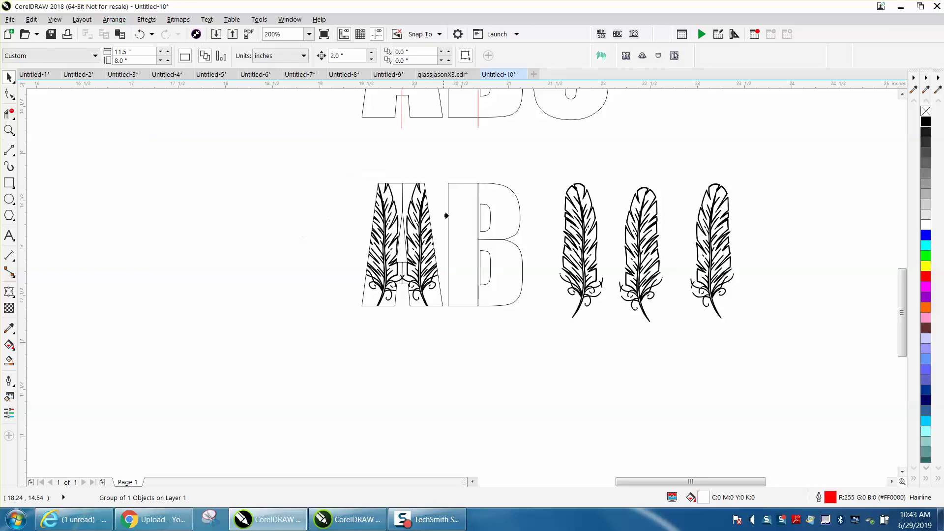
left_click(450, 223)
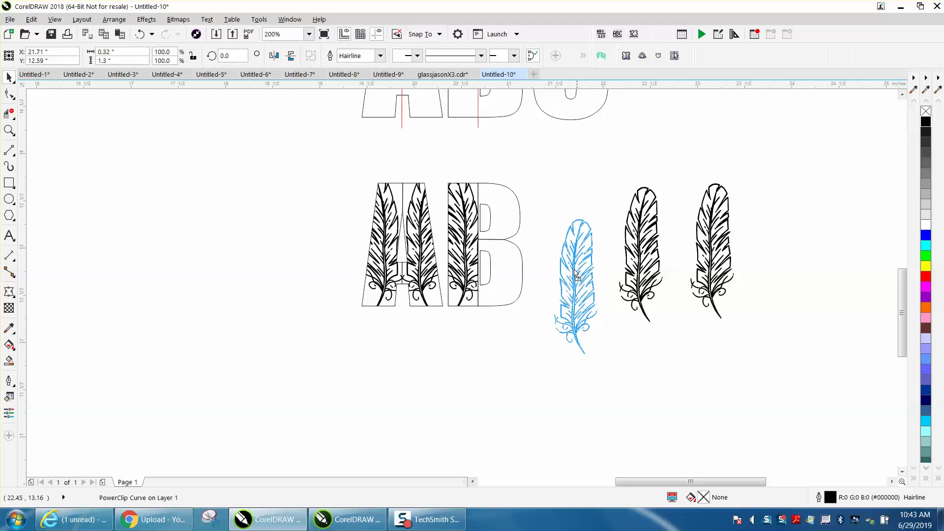
Flip the rightmost feather vertically and horizontally, then clip it into the B's upper bowl.
left_click_drag(576, 276, 556, 266)
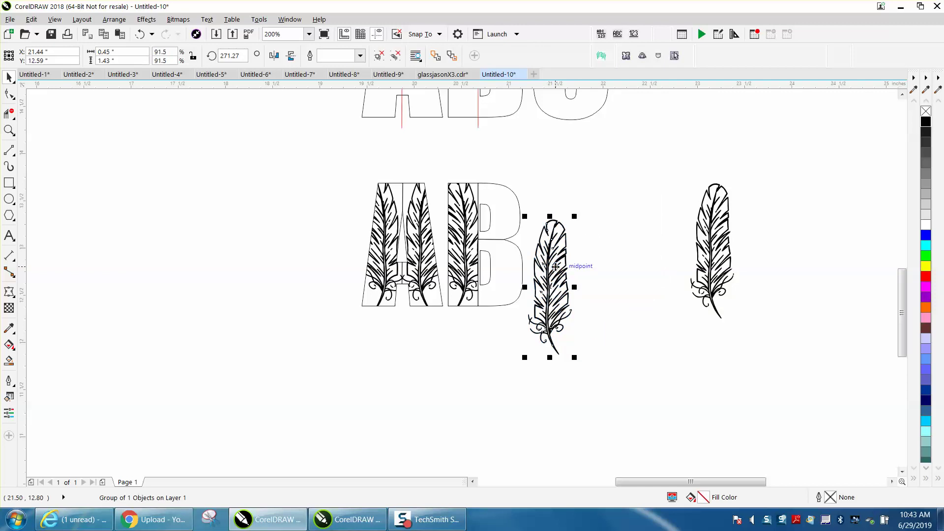
left_click(714, 265)
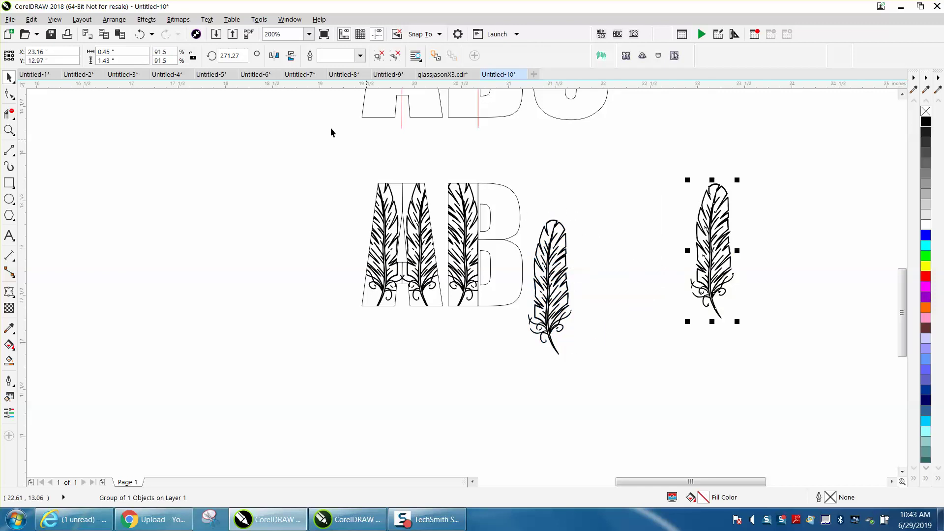
left_click(290, 56)
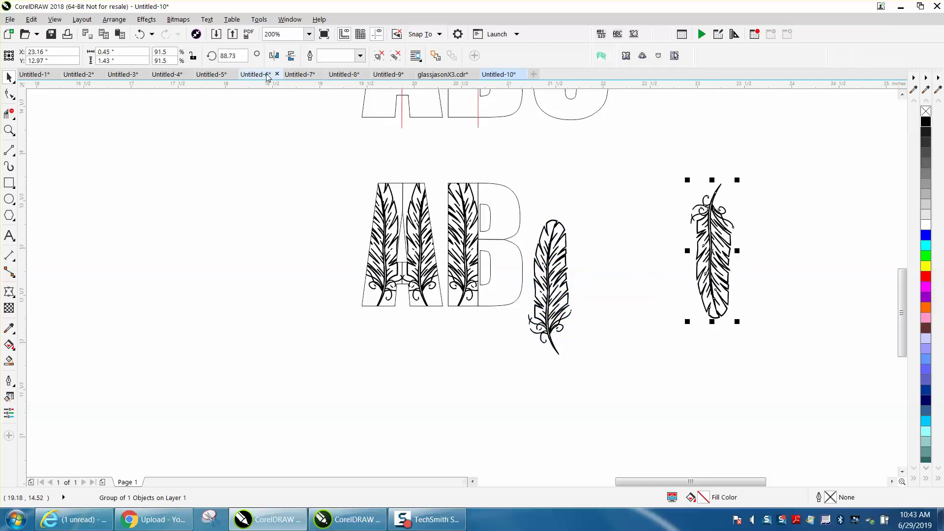
left_click(275, 58)
left_click_drag(715, 243, 624, 235)
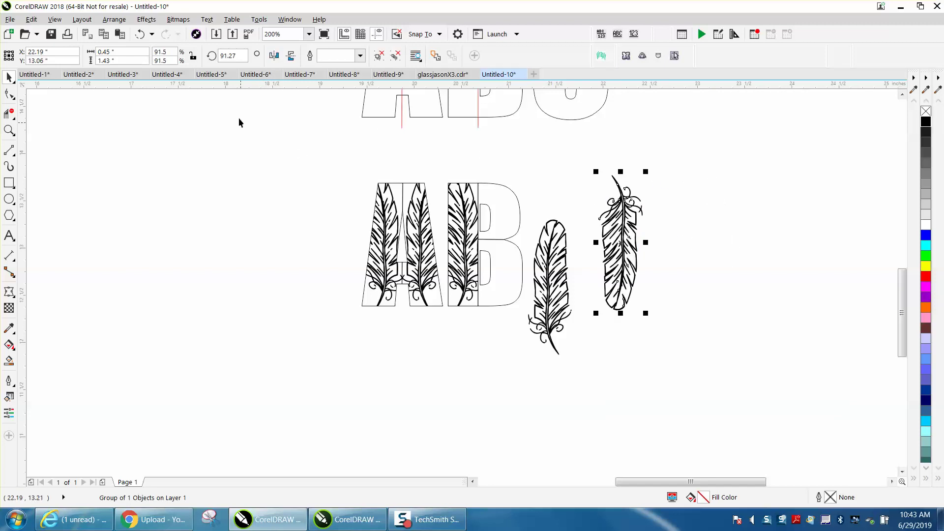
left_click(114, 19)
mouse_move(139, 120)
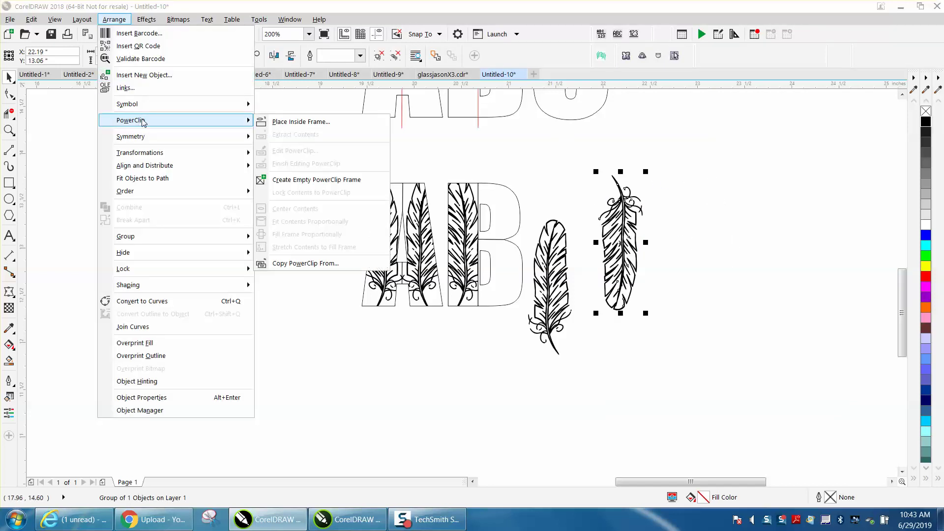
left_click(315, 121)
left_click(504, 213)
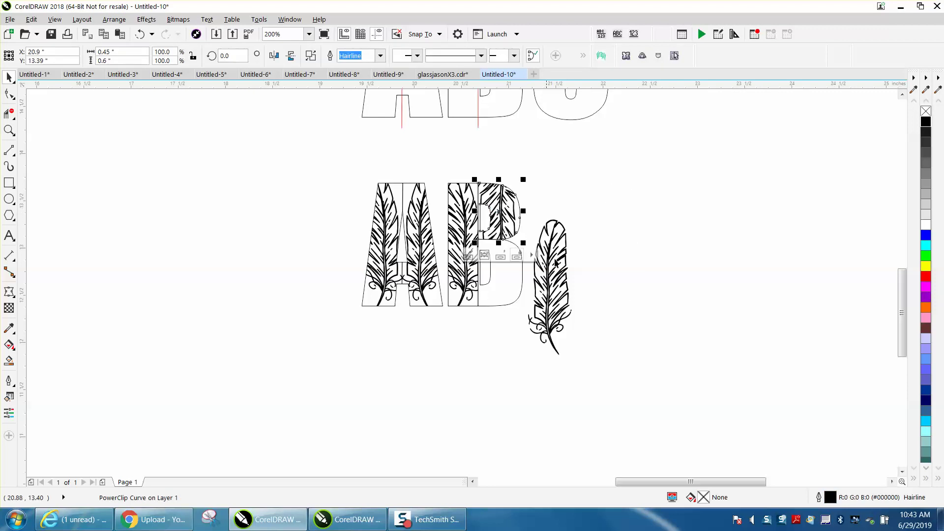
Clip the last remaining feather into the B's lower bowl.
left_click(549, 284)
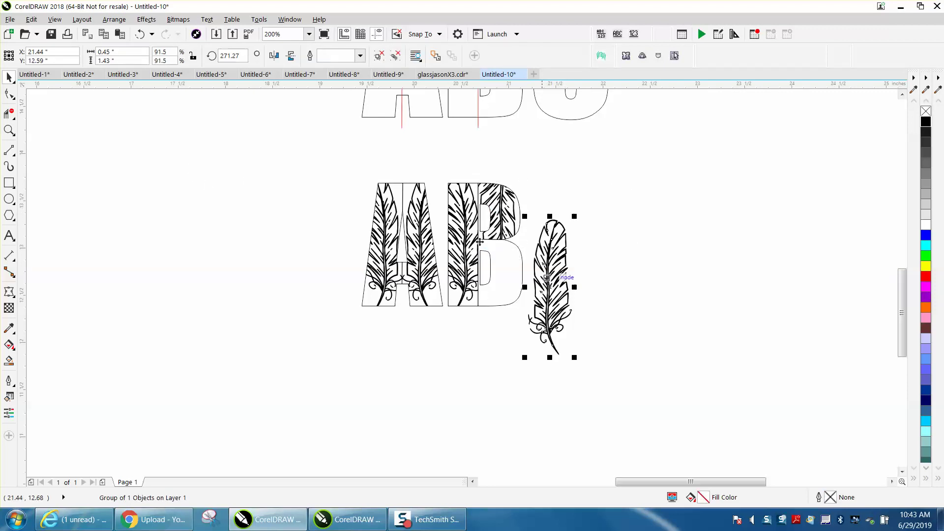
left_click(115, 20)
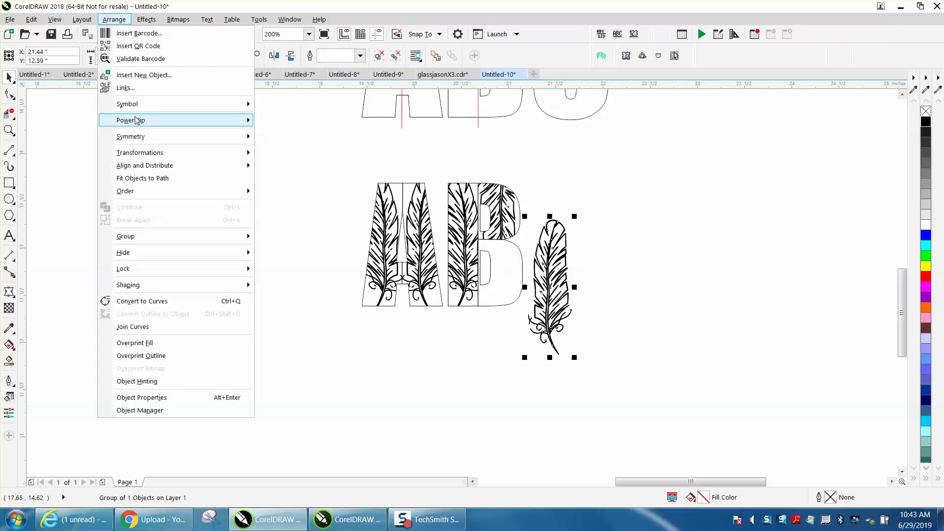
mouse_move(139, 121)
left_click(314, 121)
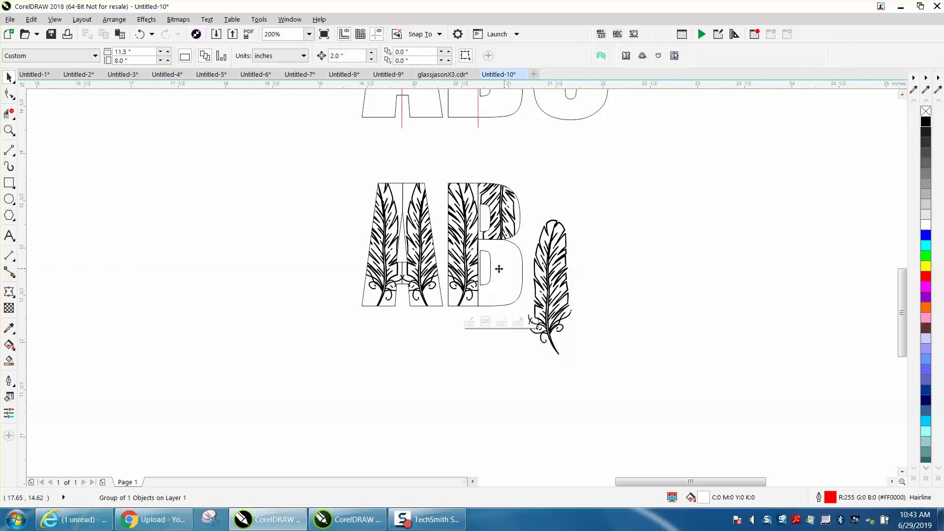
left_click(502, 269)
Edit the lower bowl's PowerClip to shift its feather slightly up and left.
left_click(8, 131)
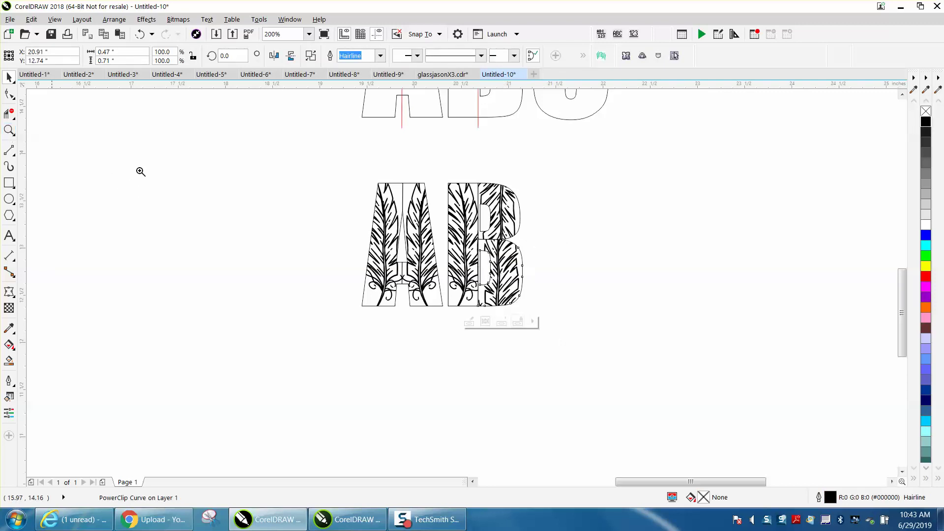
left_click_drag(607, 328, 608, 329)
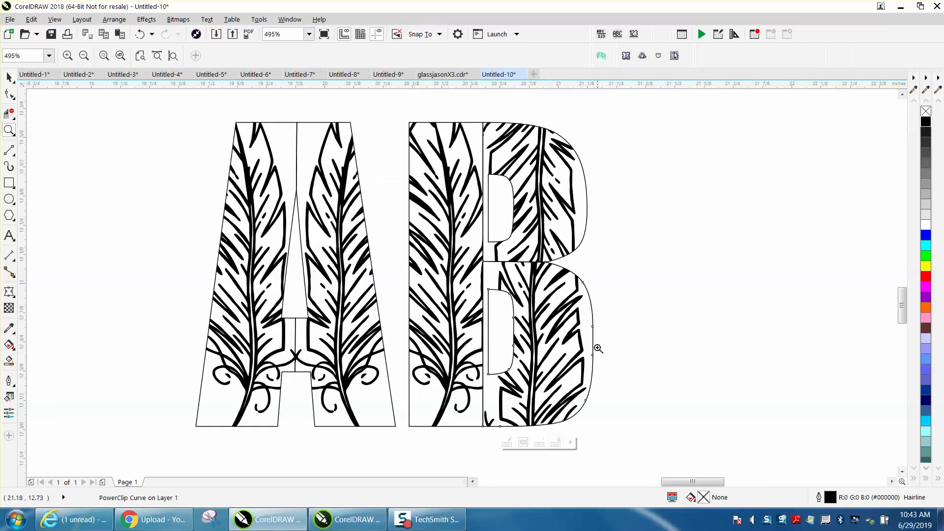
left_click(9, 77)
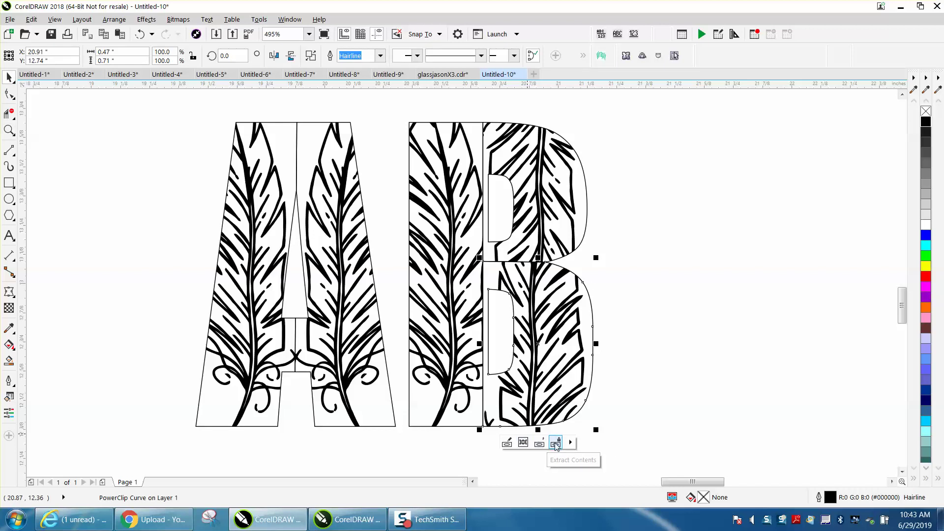
left_click(505, 446)
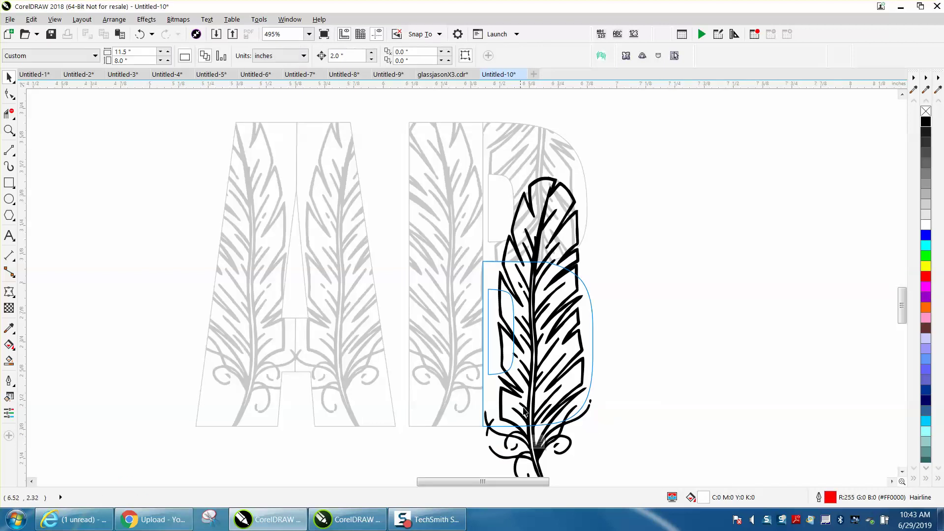
left_click(536, 389)
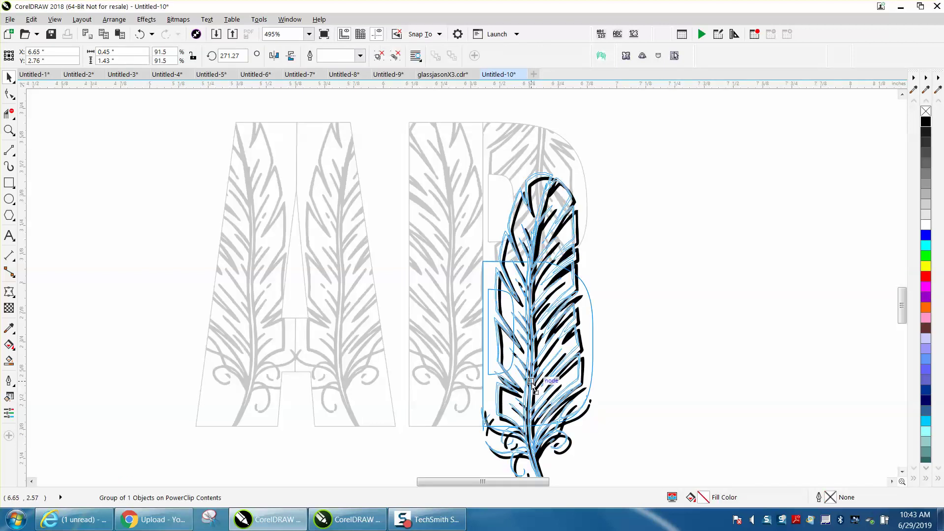
left_click_drag(534, 385, 531, 379)
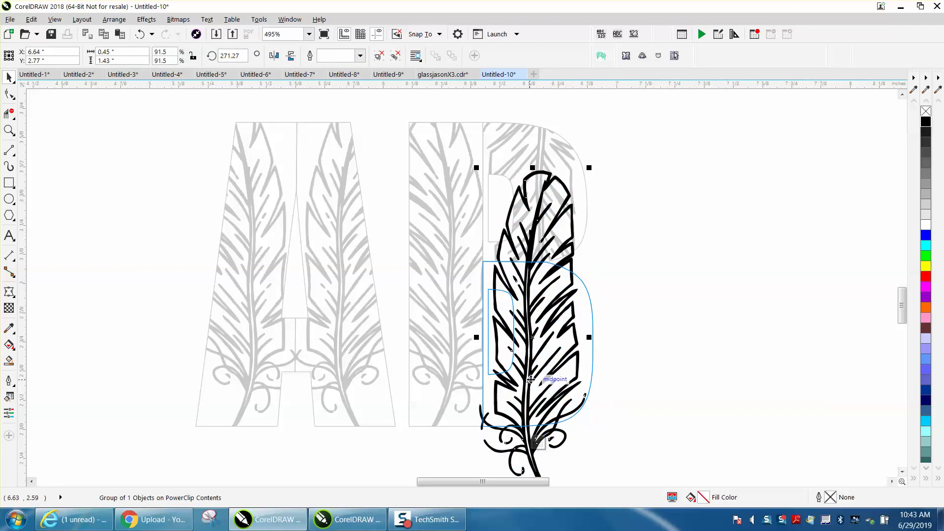
left_click(609, 415)
scroll(571, 433, "down", 2)
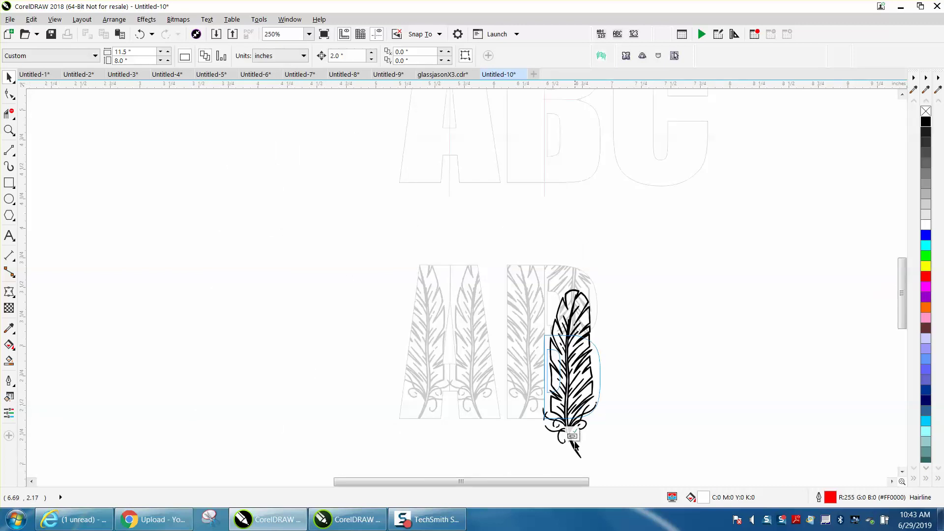
left_click(573, 436)
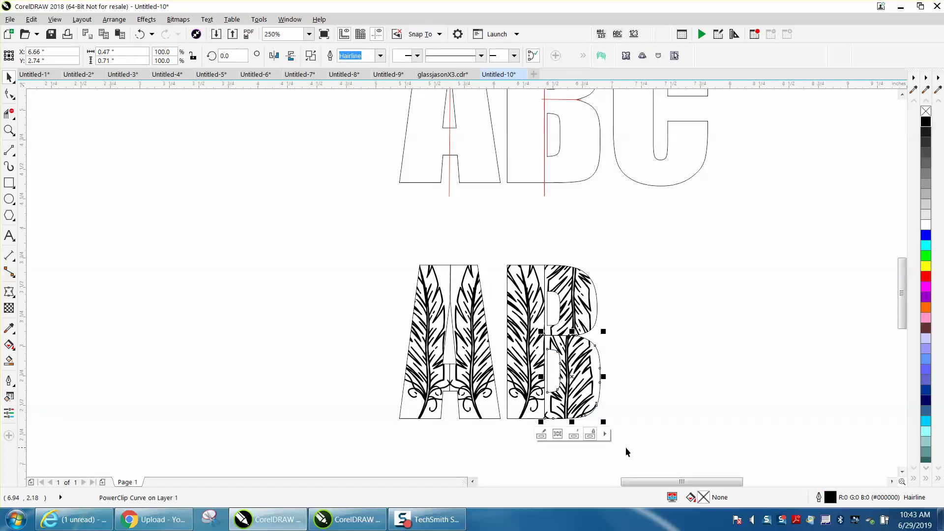
Zoom in on the AB letters and select all five feather-filled pieces.
left_click(584, 435)
left_click(9, 130)
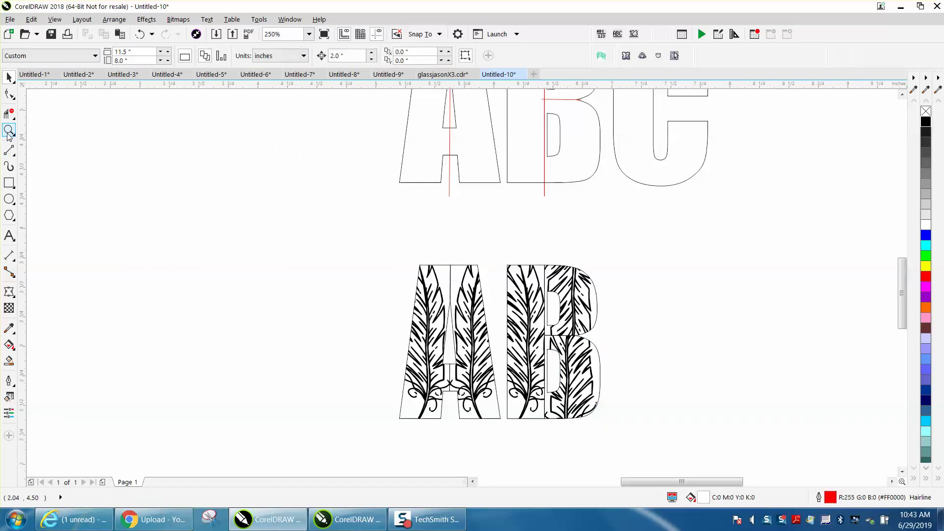
left_click_drag(392, 250, 648, 413)
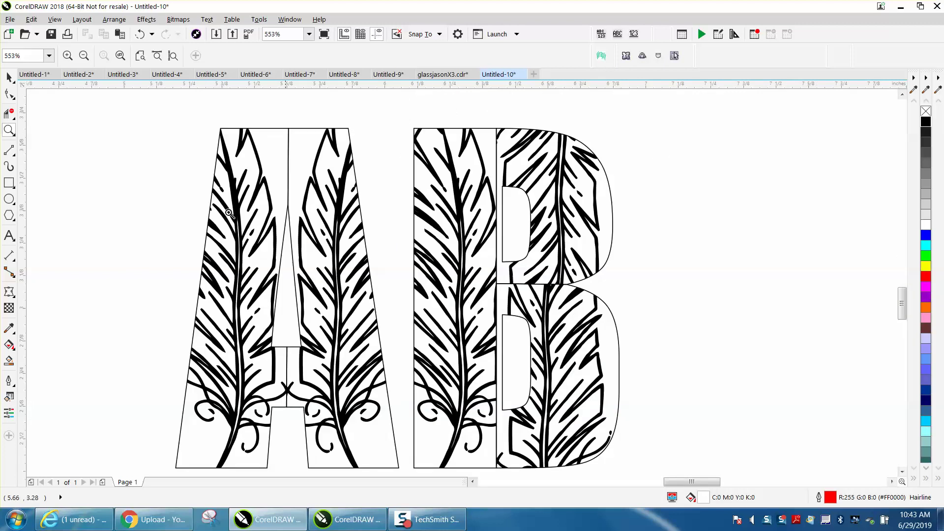
left_click(9, 77)
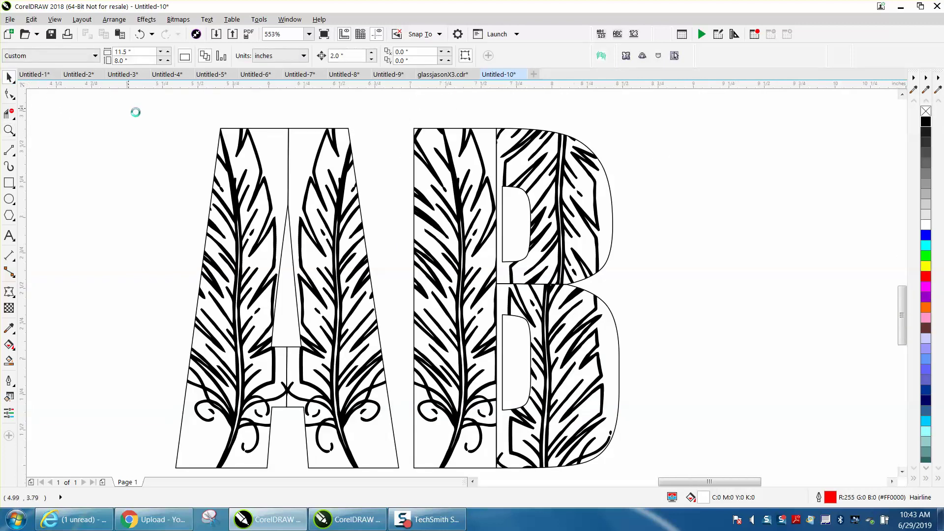
scroll(133, 109, "down", 2)
left_click_drag(518, 363, 665, 404)
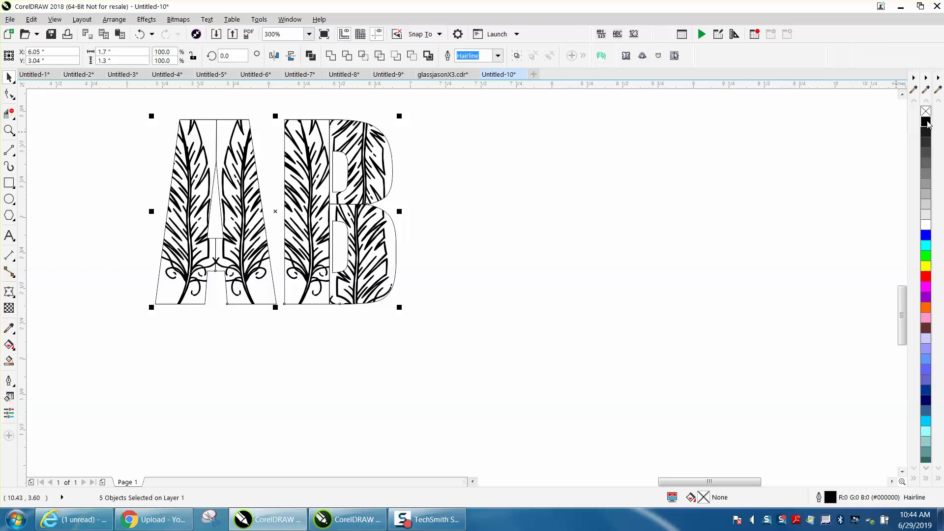
Give the selected pieces a 1.5 pt outline that scales with the object.
key("F12")
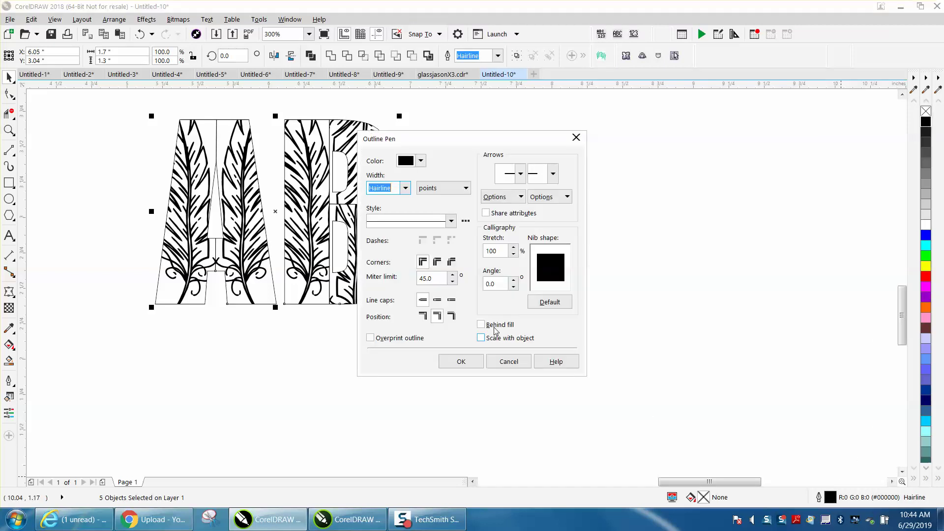
left_click(405, 188)
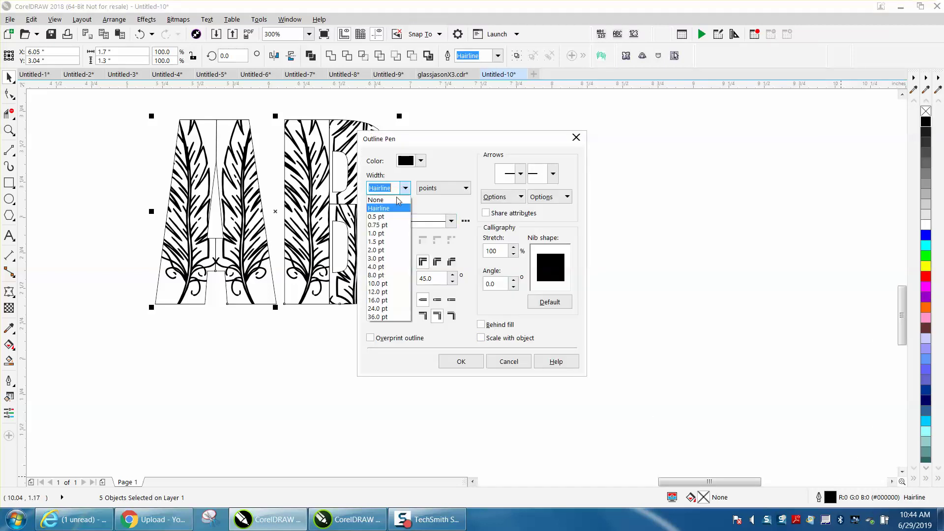
left_click(377, 242)
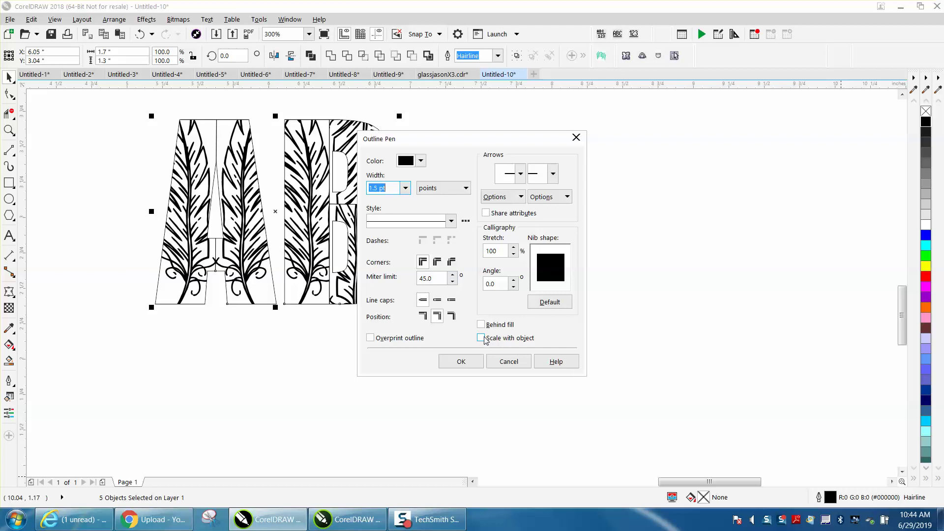
left_click(482, 338)
left_click(459, 363)
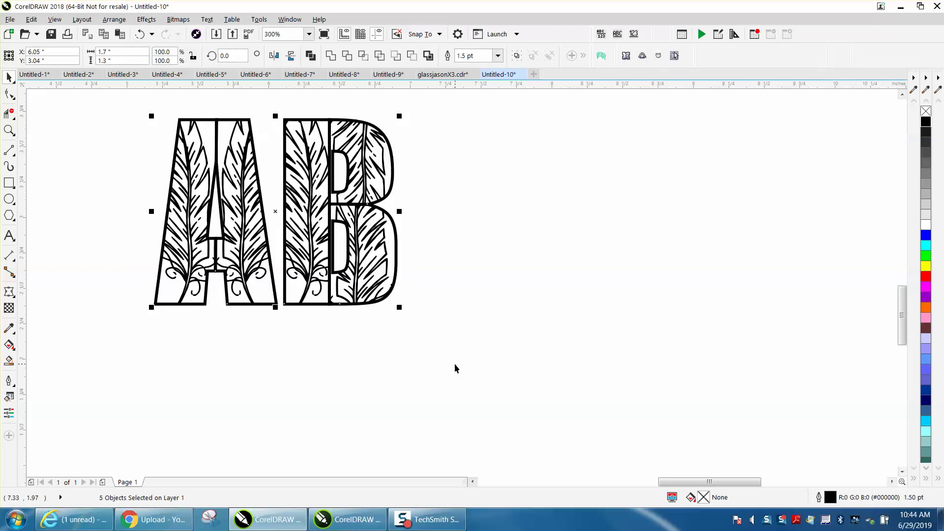
left_click(9, 130)
left_click_drag(143, 107, 458, 315)
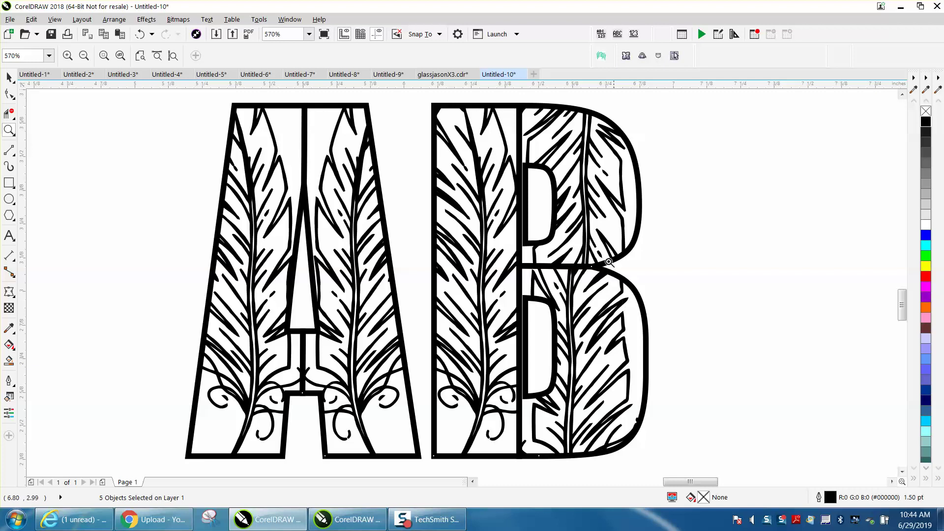
right_click(502, 241)
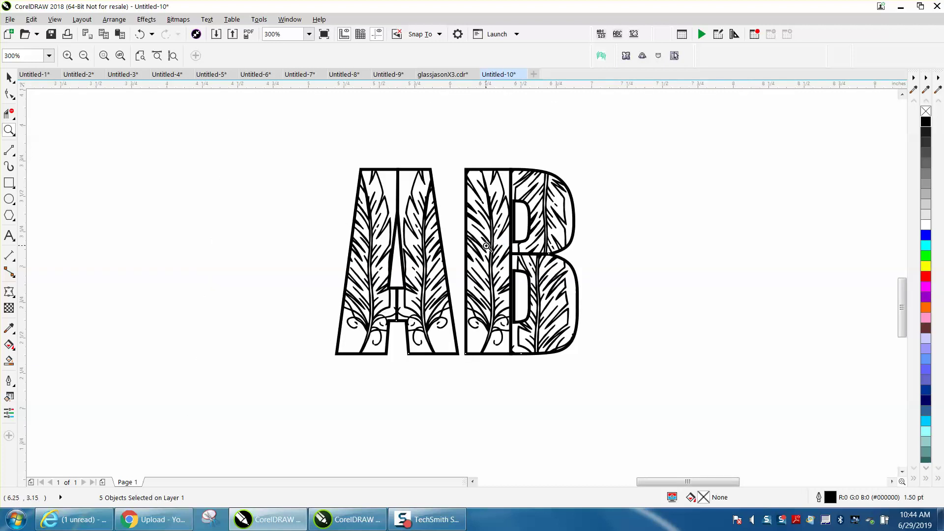